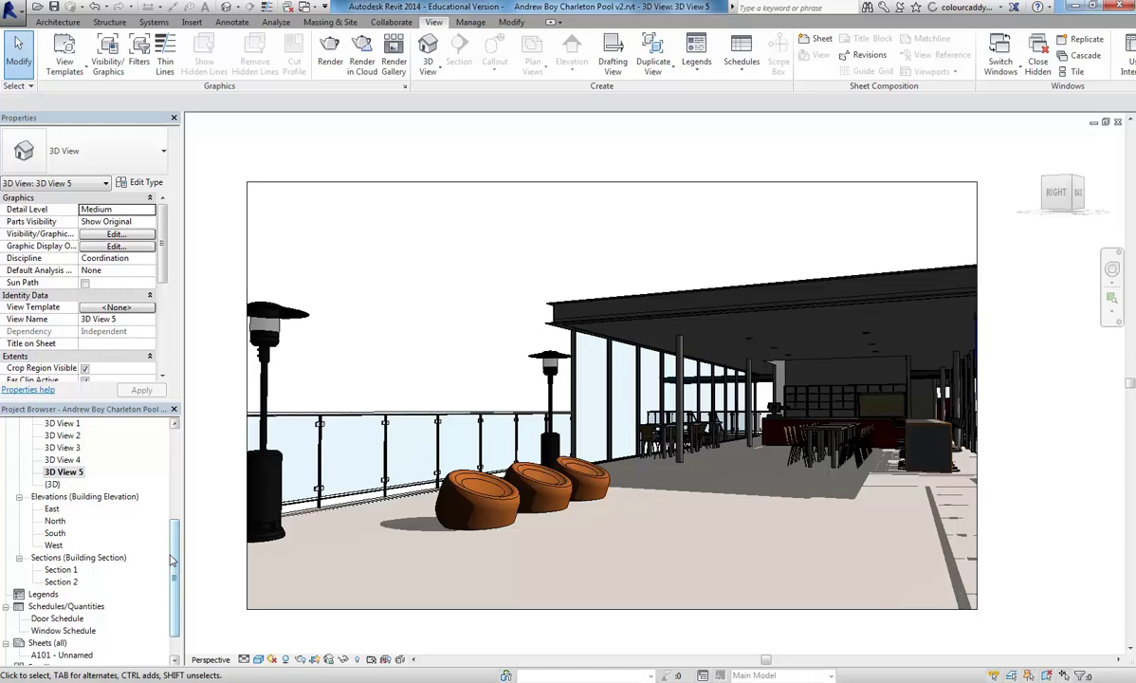
# Step: Switch from 3D View 5 to the empty sheet A101 - Unnamed under Sheets (all)
pyautogui.moveTo(174, 560); pyautogui.dragTo(174, 596)
pyautogui.doubleClick(64, 618)
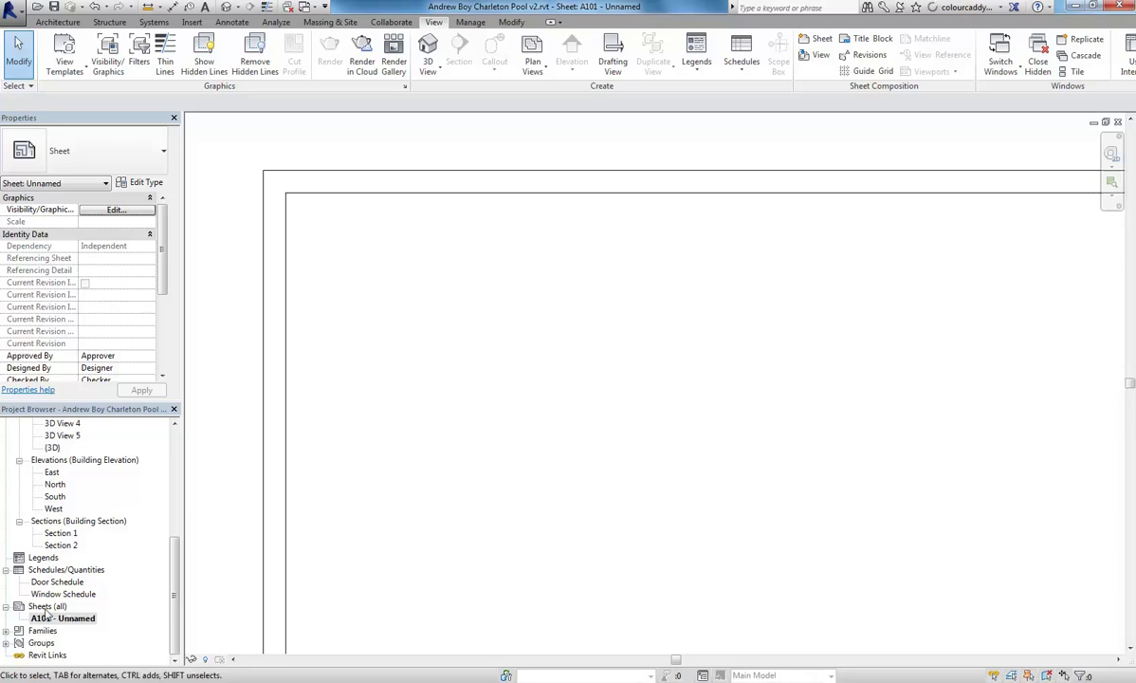
pyautogui.scroll(-3, 545, 401)
pyautogui.moveTo(545, 401); pyautogui.dragTo(548, 449, button='middle')
pyautogui.scroll(1, 569, 461)
pyautogui.scroll(1, 563, 465)
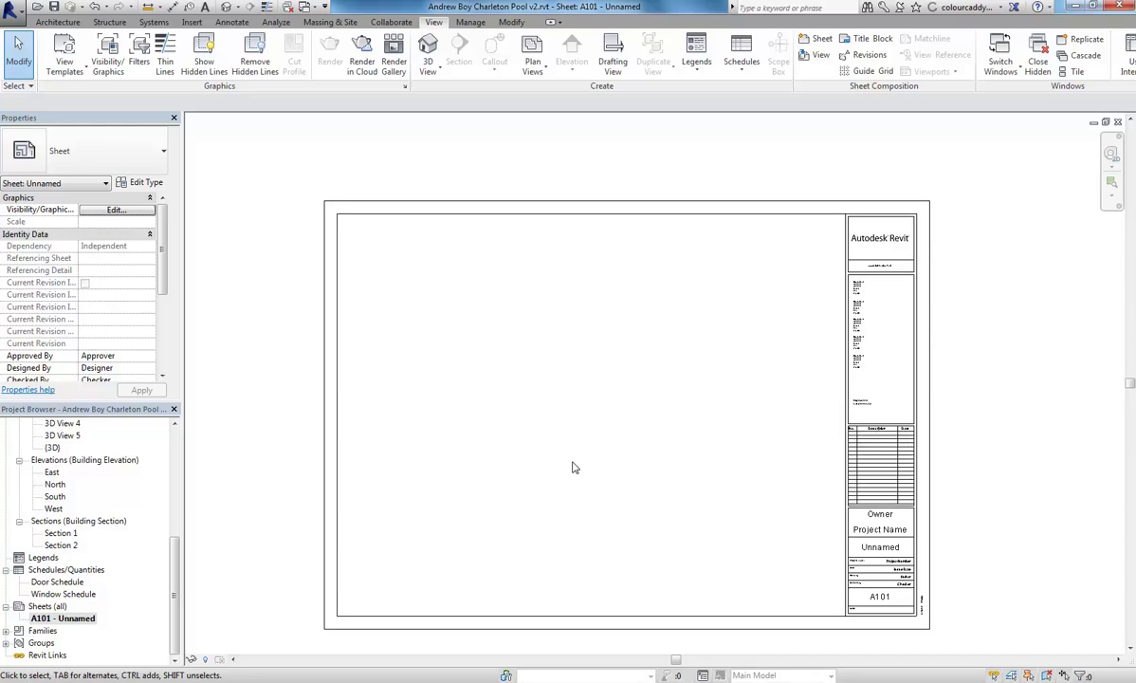
pyautogui.moveTo(172, 588); pyautogui.dragTo(172, 513)
pyautogui.doubleClick(84, 559)
pyautogui.scroll(-3, 81, 531)
# Step: Place 3D View 5 on sheet A101 as detail 1 viewport and centre it in the window
pyautogui.doubleClick(83, 620)
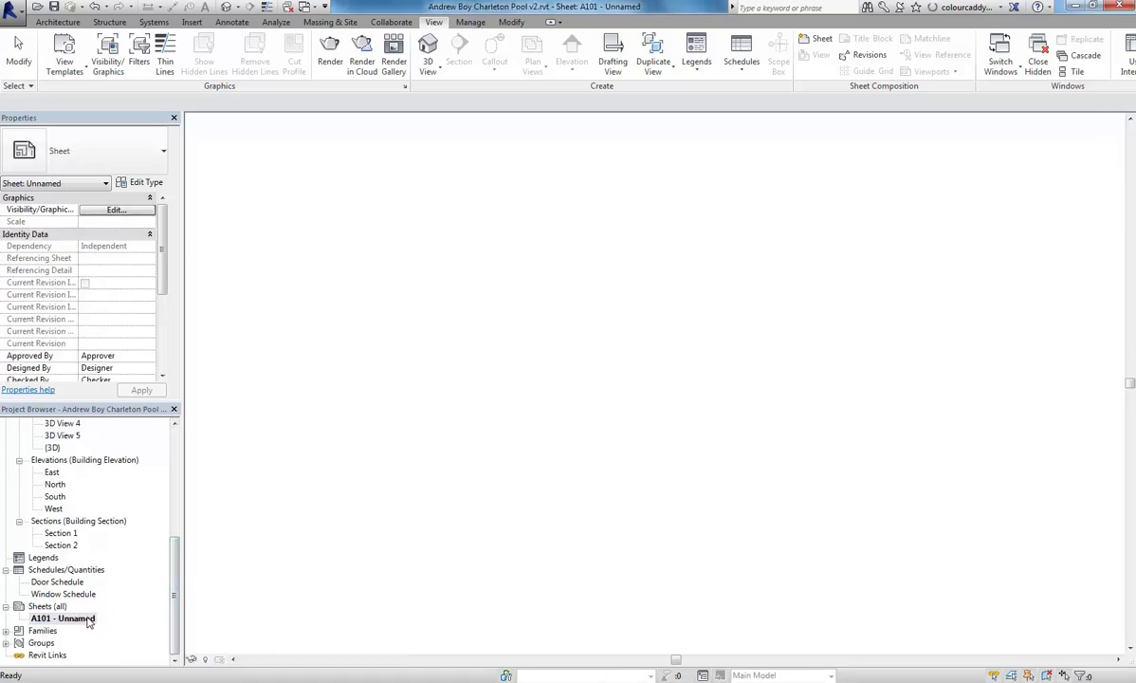
pyautogui.click(64, 436)
pyautogui.moveTo(64, 436); pyautogui.dragTo(512, 306)
pyautogui.click(469, 283)
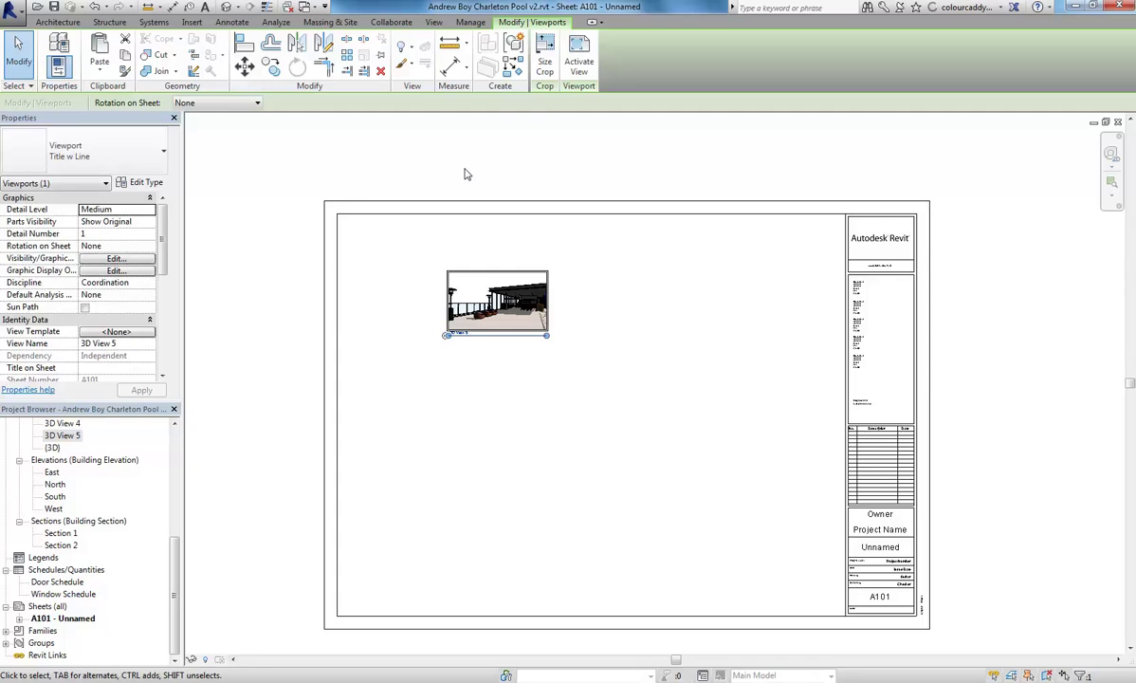
pyautogui.click(480, 245)
pyautogui.scroll(3, 476, 264)
pyautogui.scroll(2, 496, 292)
pyautogui.scroll(2, 474, 361)
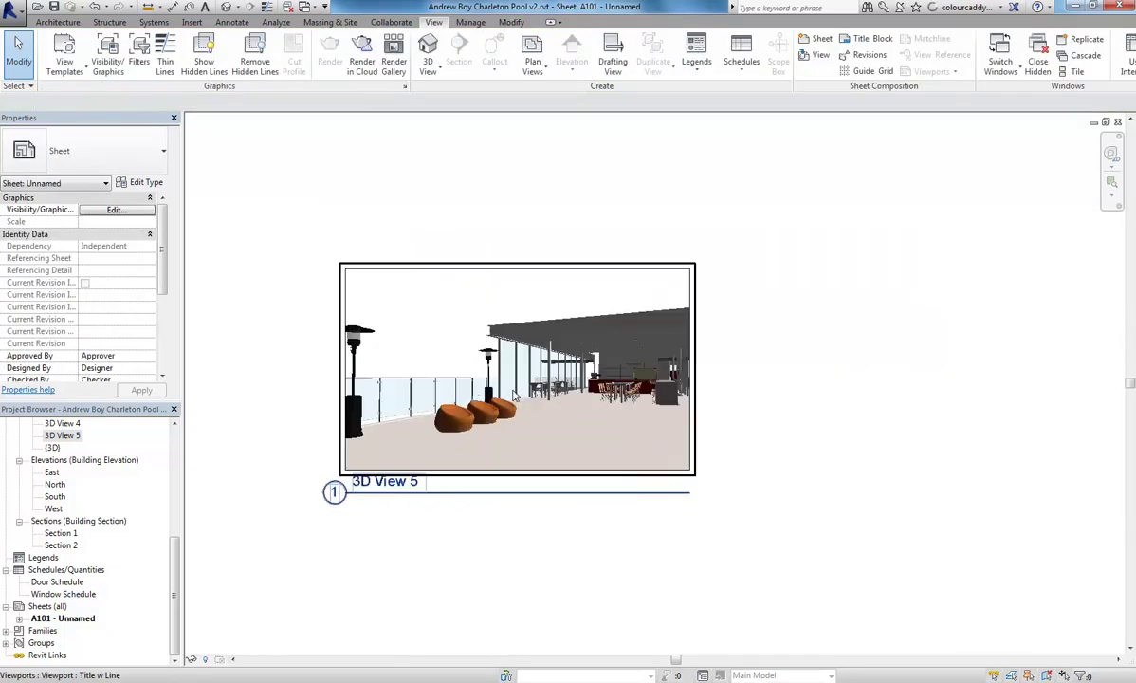
pyautogui.moveTo(400, 232); pyautogui.dragTo(514, 295, button='middle')
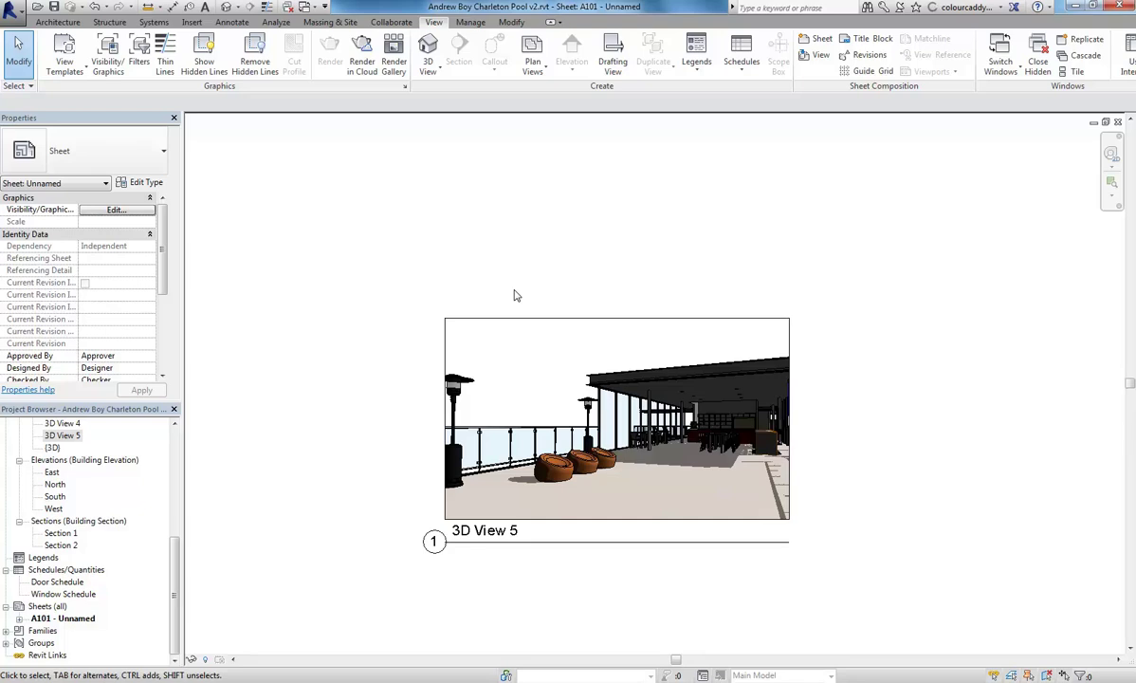
pyautogui.moveTo(510, 281); pyautogui.dragTo(535, 289, button='middle')
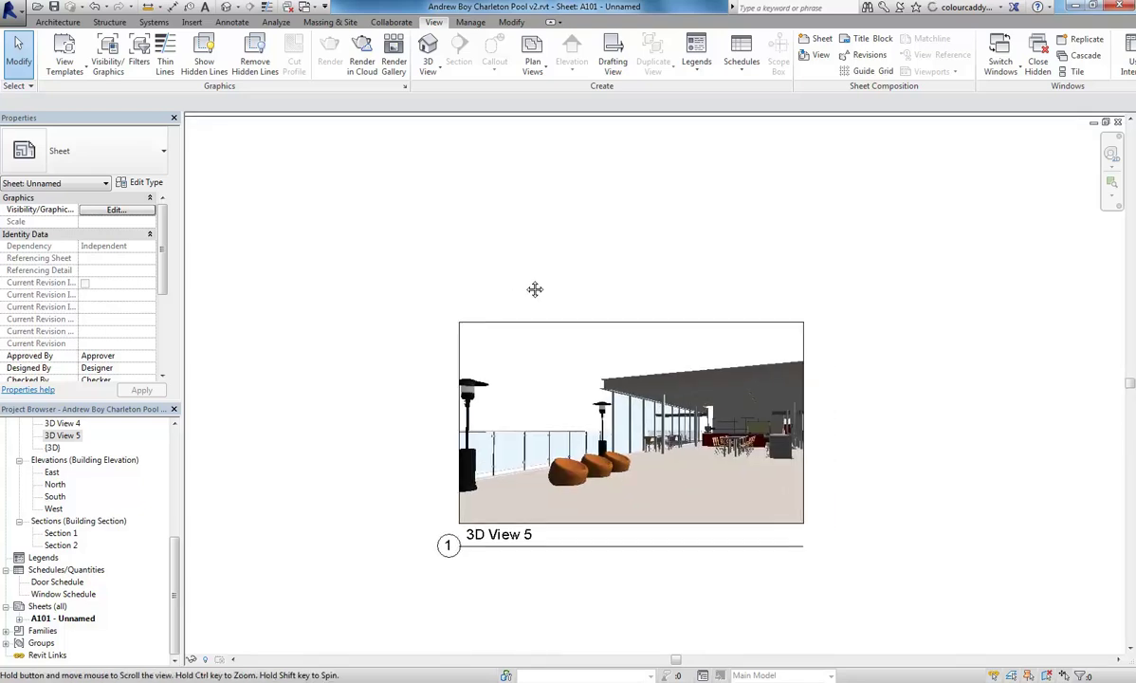
# Step: Start an Insert > Image import, skip the save reminder, and pick a photo file to preview
pyautogui.click(192, 24)
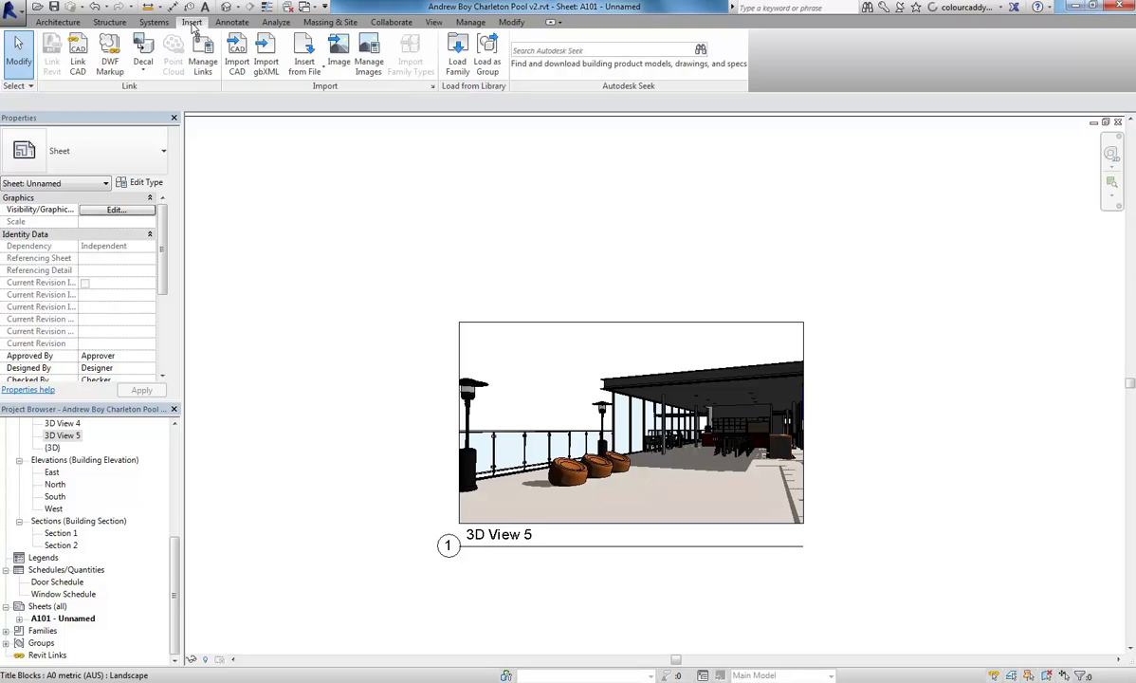
pyautogui.click(342, 63)
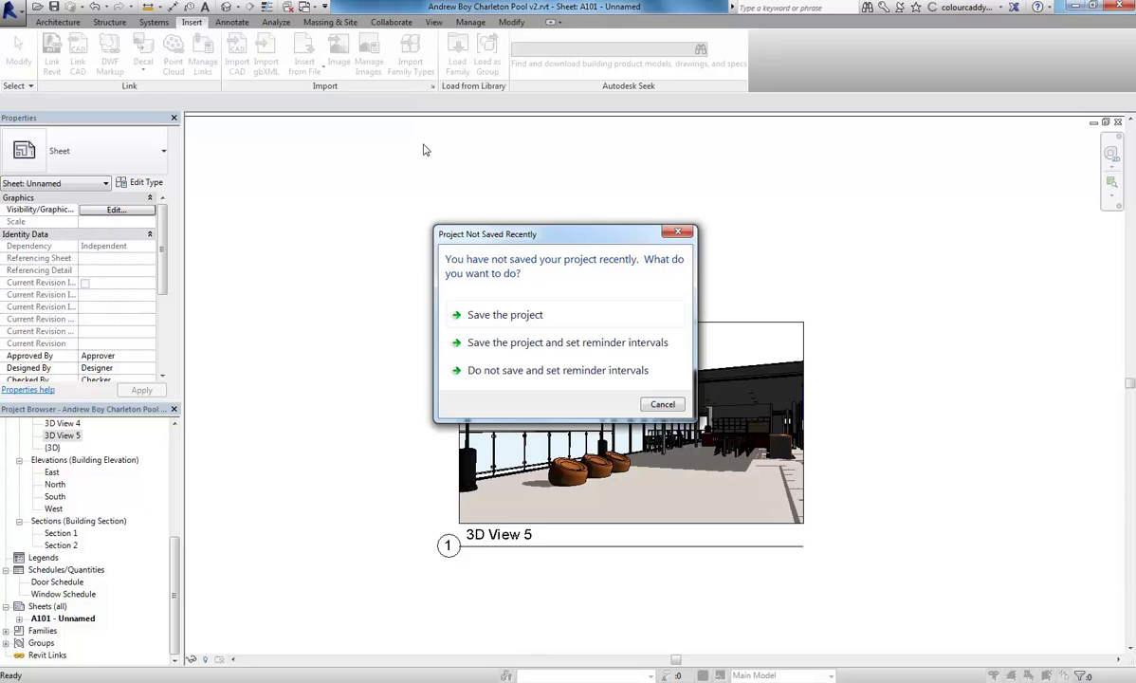
pyautogui.click(663, 405)
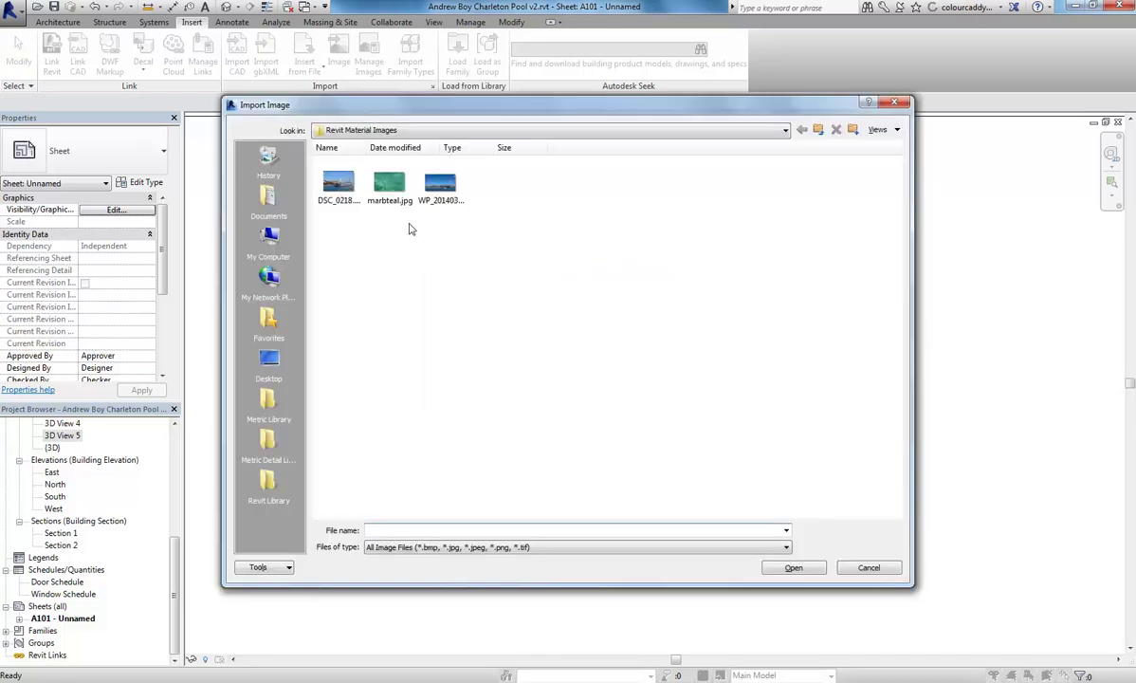
pyautogui.click(442, 187)
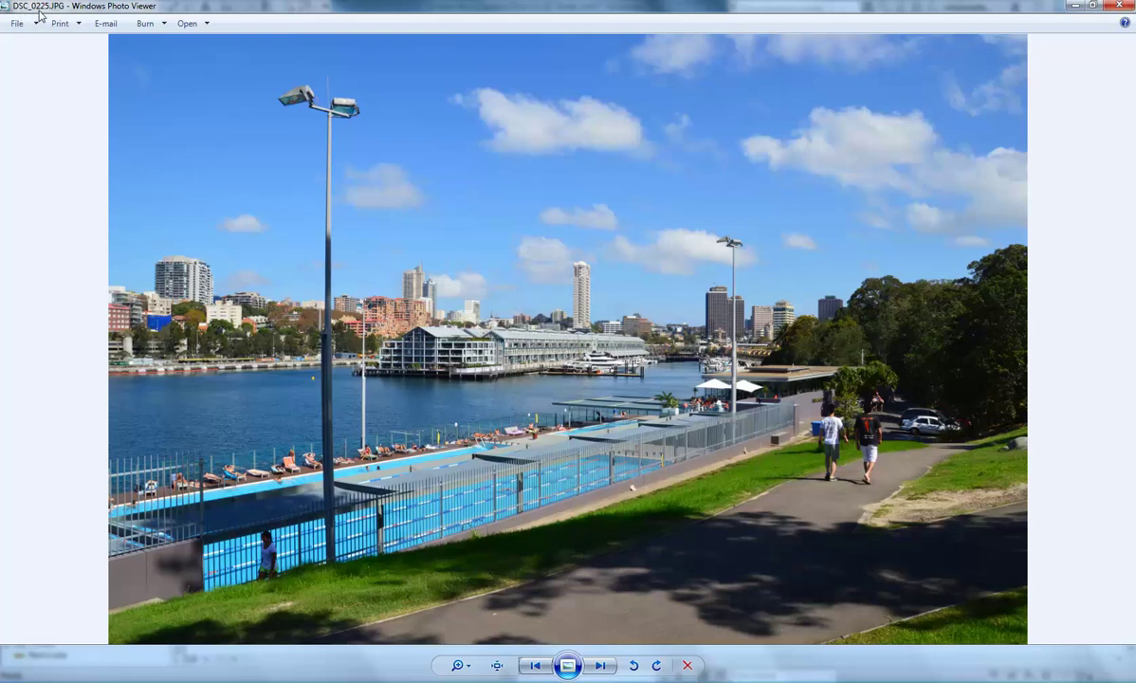
# Step: Minimize Windows Photo Viewer showing DSC_0225.JPG to get back to Revit's Import Image dialog
pyautogui.click(1075, 7)
# Step: Browse to P: > EDU_DC_InteriorDesign > CAD 2 > Existing Drawings & Photos and choose DSC_0225.JPG
pyautogui.click(600, 132)
pyautogui.click(417, 176)
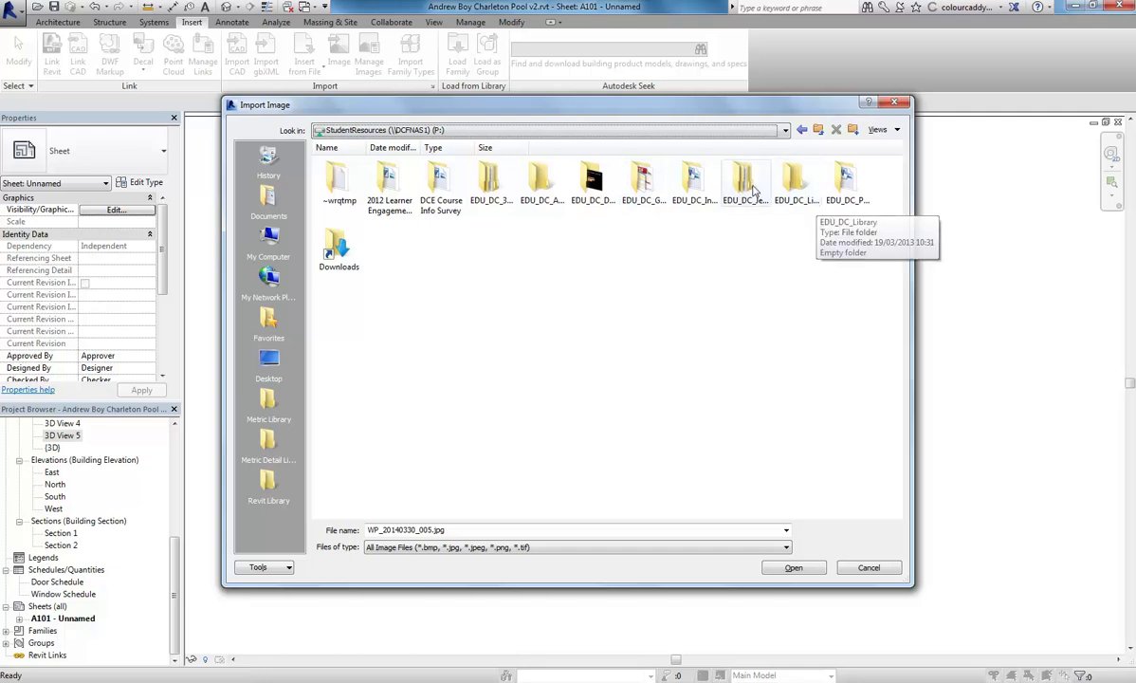
pyautogui.doubleClick(701, 185)
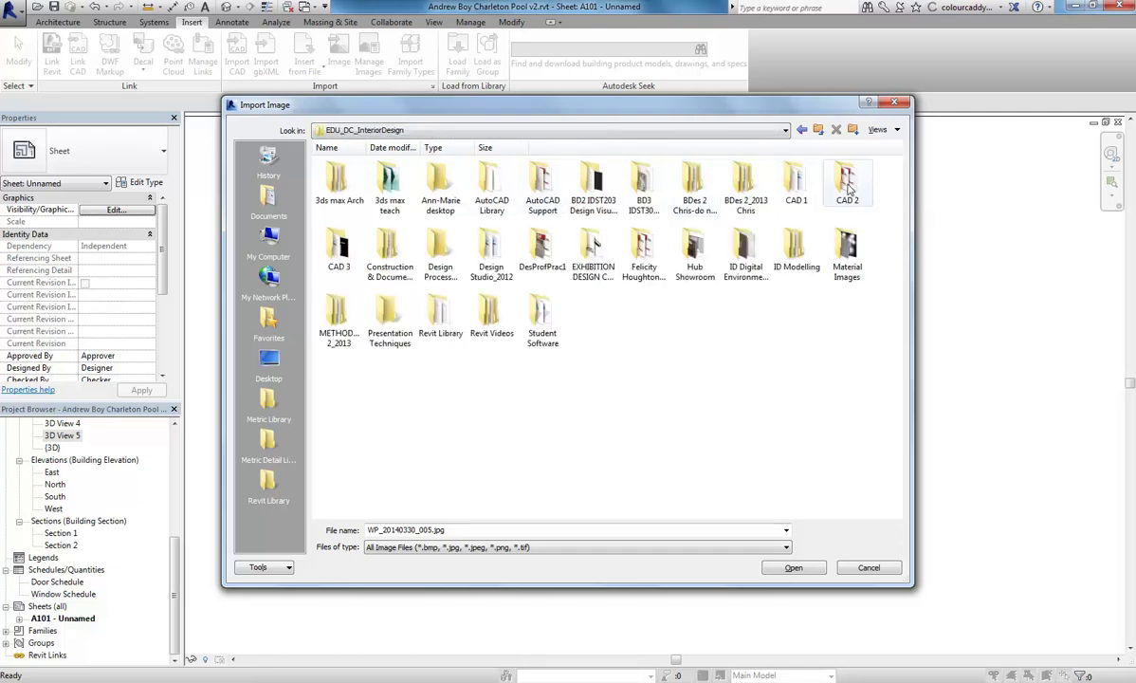
pyautogui.doubleClick(794, 178)
pyautogui.click(393, 182)
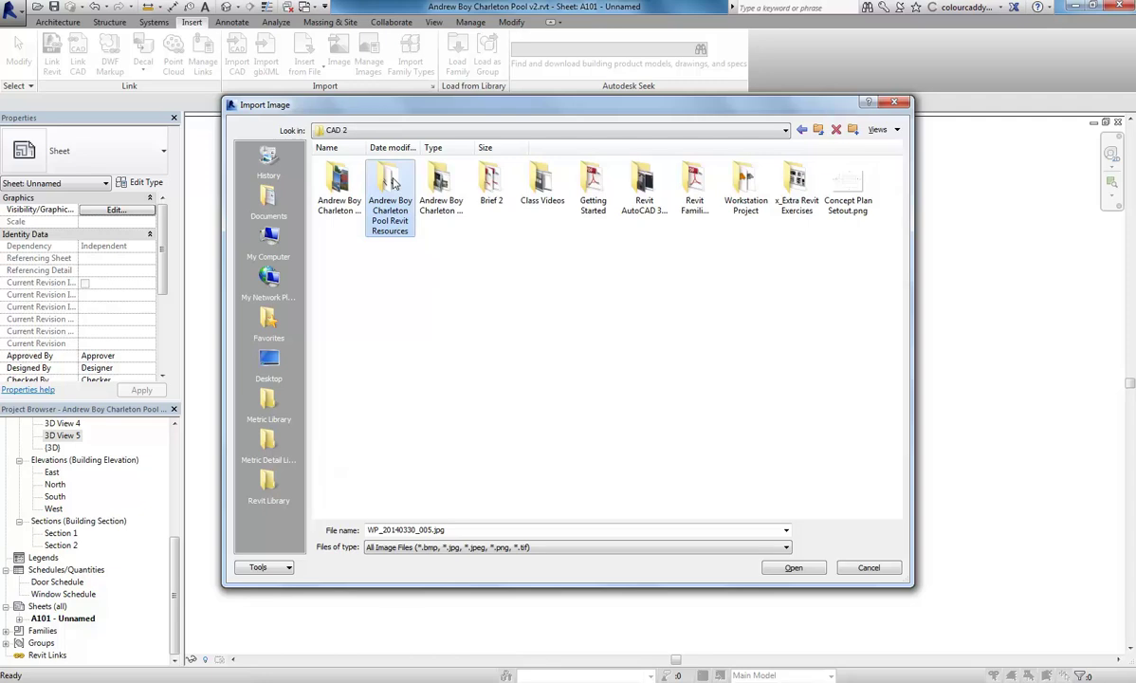
pyautogui.doubleClick(338, 183)
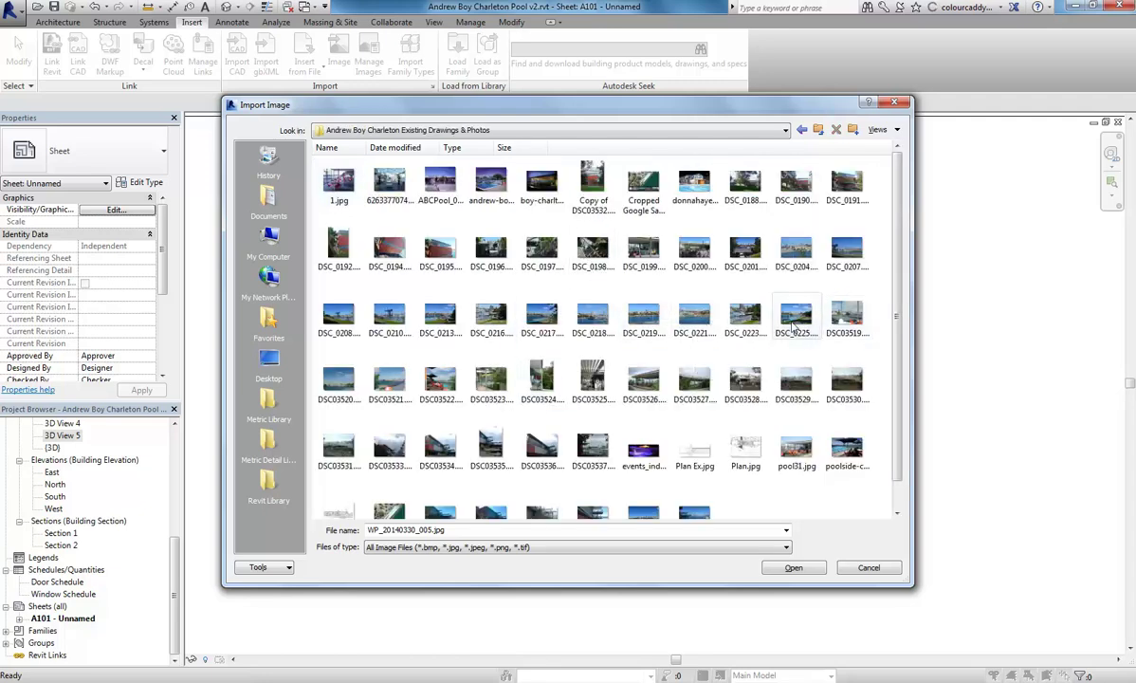
pyautogui.click(803, 324)
# Step: Import DSC_0225.JPG and place it on sheet A101
pyautogui.click(794, 567)
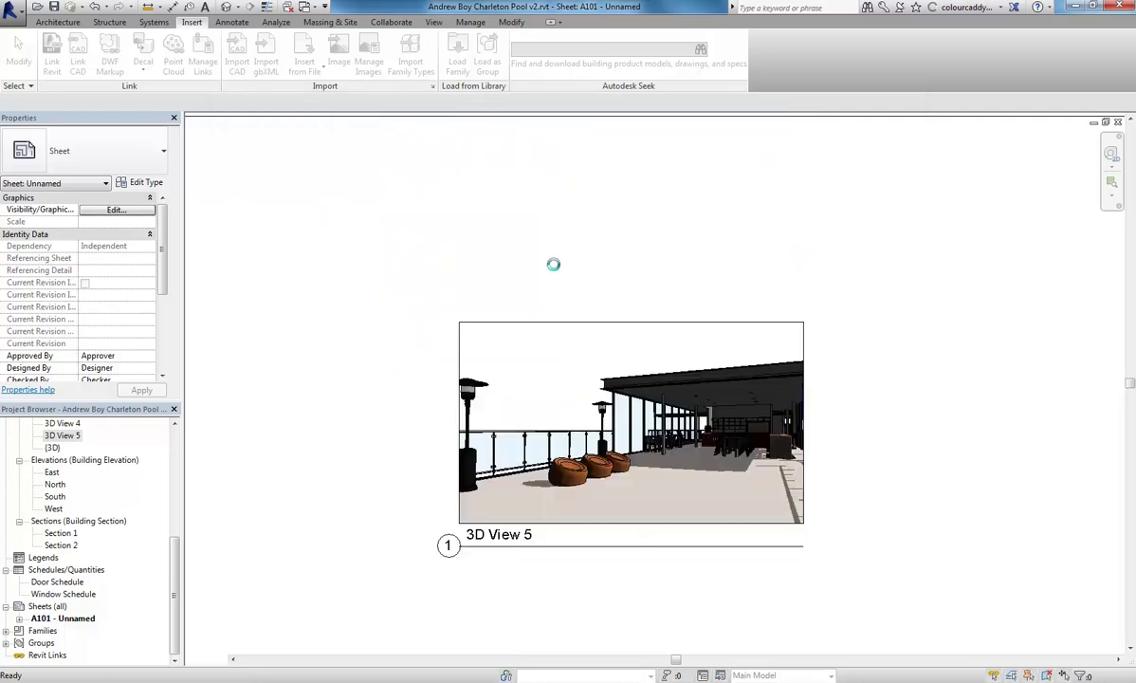
pyautogui.scroll(-5, 616, 369)
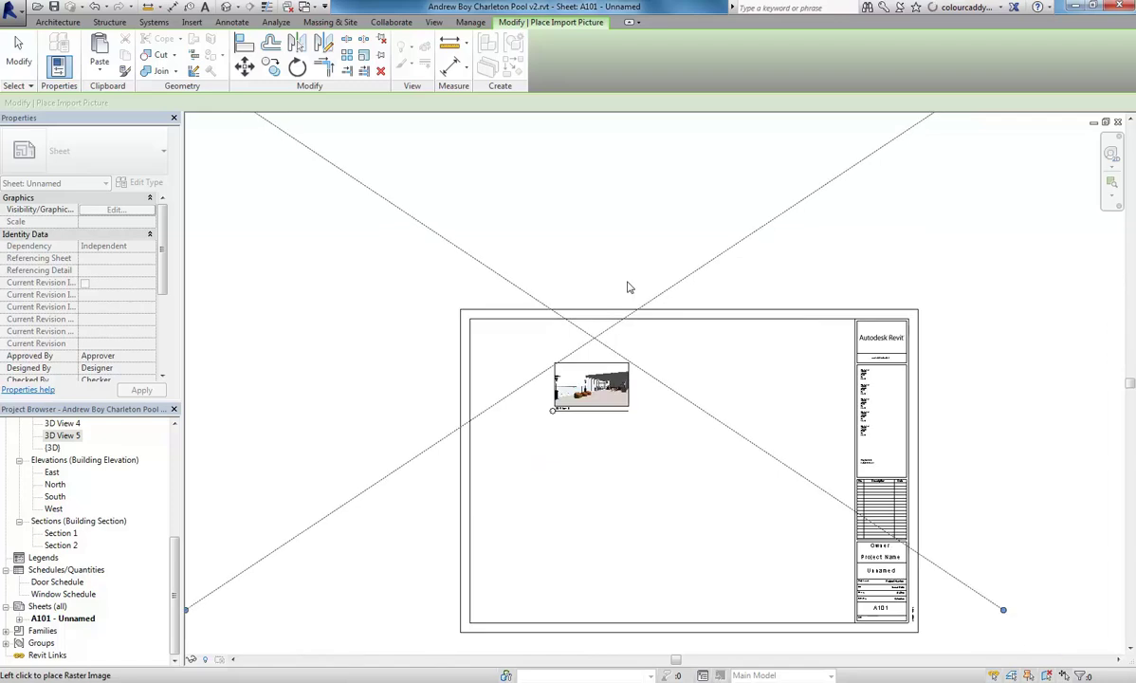
pyautogui.scroll(-2, 583, 444)
pyautogui.click(707, 305)
pyautogui.scroll(-1, 806, 233)
pyautogui.moveTo(1021, 122); pyautogui.dragTo(952, 157, button='middle')
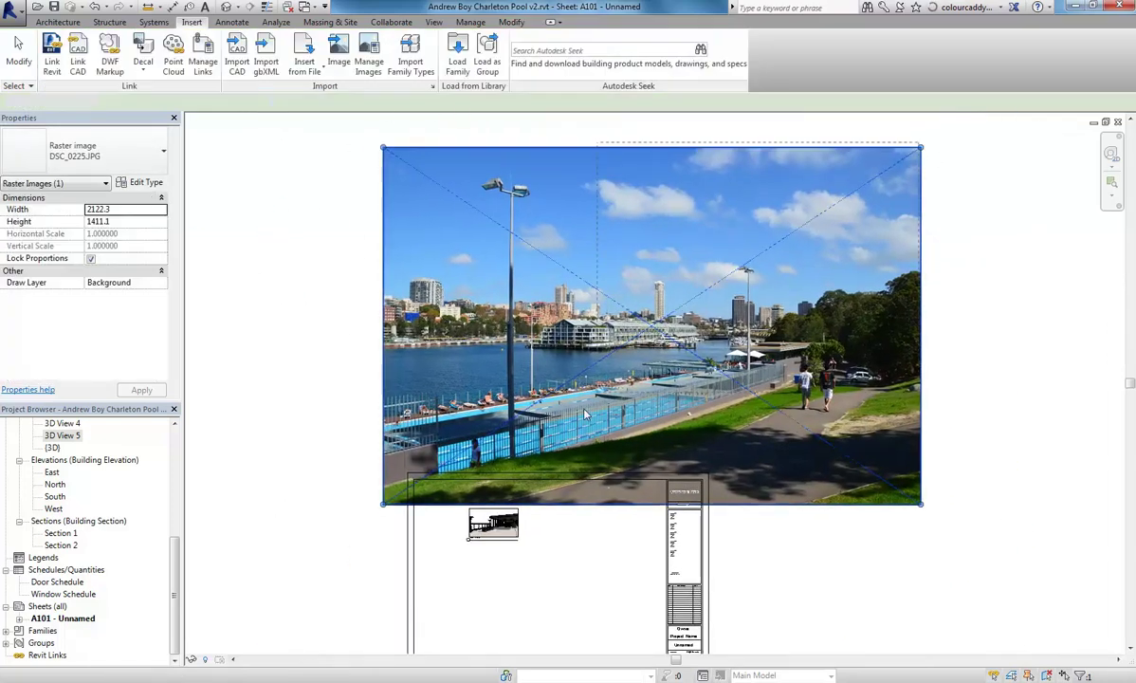
# Step: Scale the placed photo proportionally down to 205.9 × 136.9
pyautogui.click(486, 427)
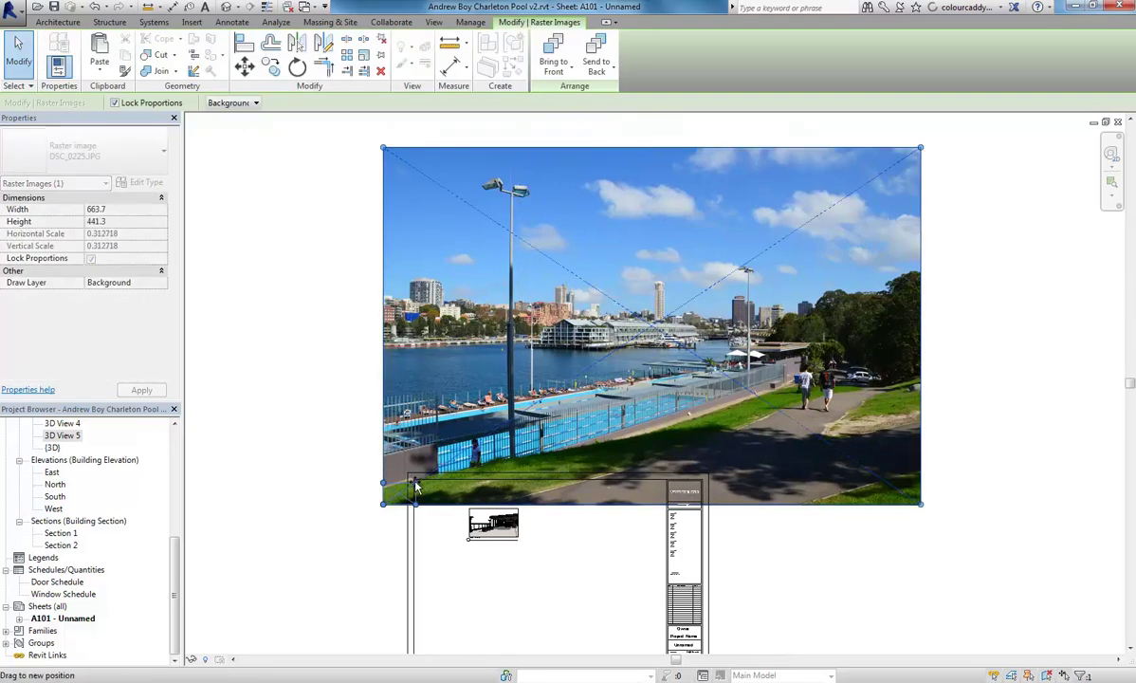
pyautogui.moveTo(439, 480); pyautogui.dragTo(631, 533)
pyautogui.scroll(5, 436, 522)
pyautogui.scroll(7, 569, 545)
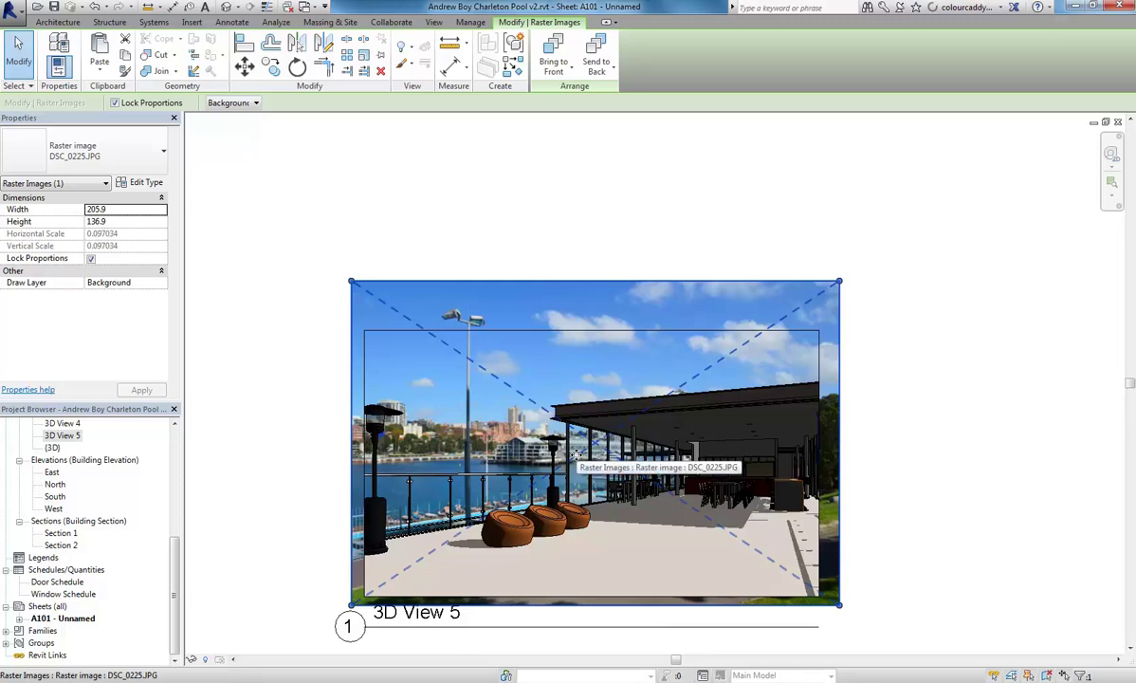
# Step: Drag the DSC_0225 photo up over the 3D View 5 viewport, clear of its title
pyautogui.moveTo(563, 451); pyautogui.dragTo(566, 425, button='middle')
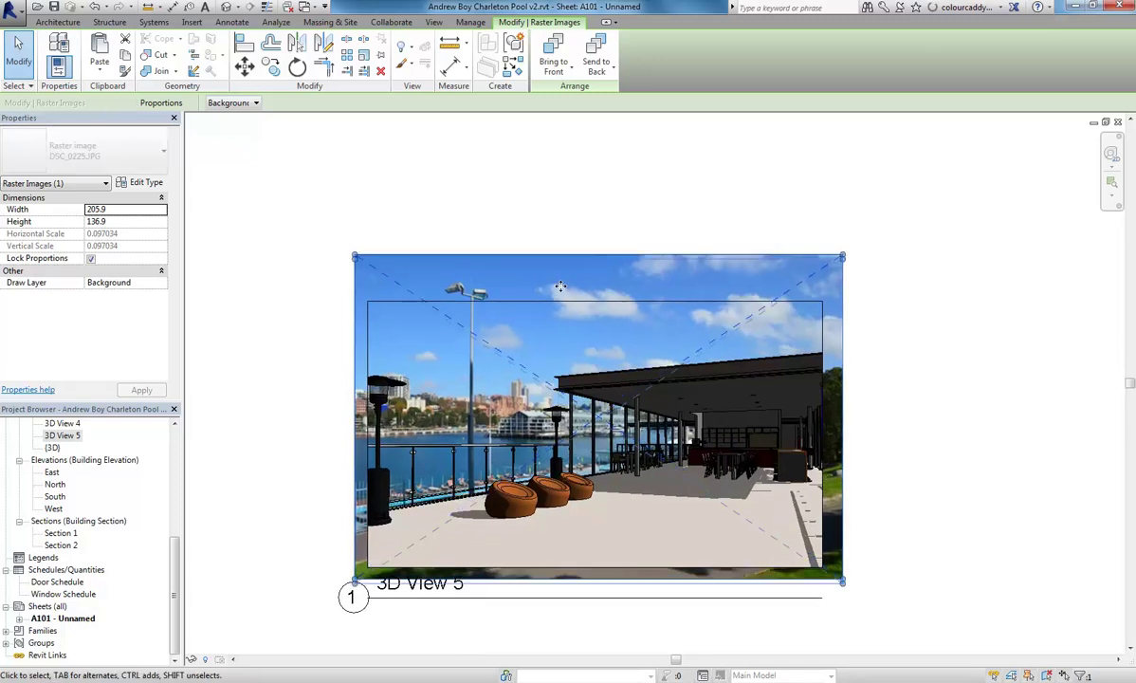
pyautogui.moveTo(611, 287); pyautogui.dragTo(692, 272, button='middle')
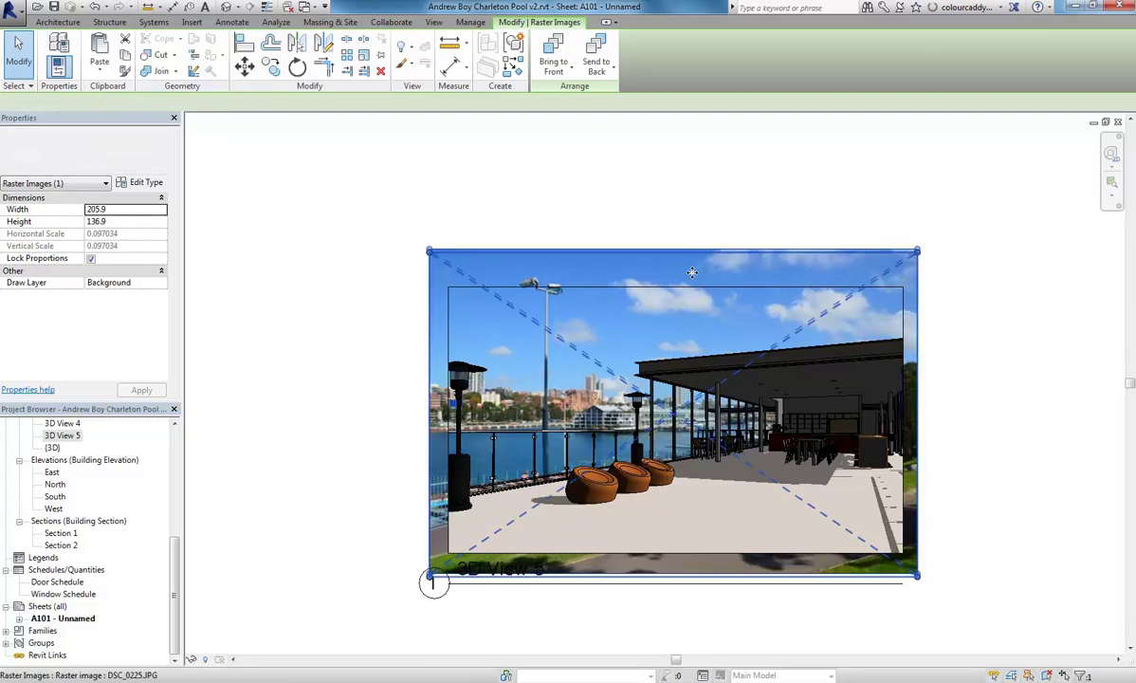
pyautogui.scroll(2, 693, 480)
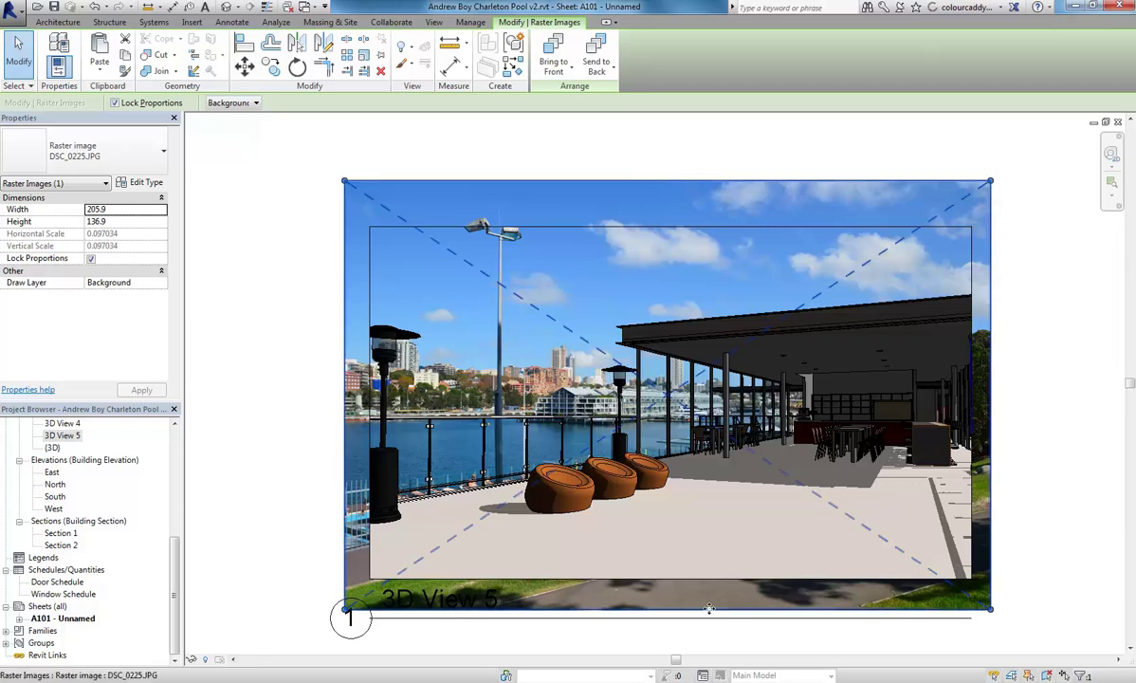
pyautogui.moveTo(677, 610); pyautogui.dragTo(681, 579)
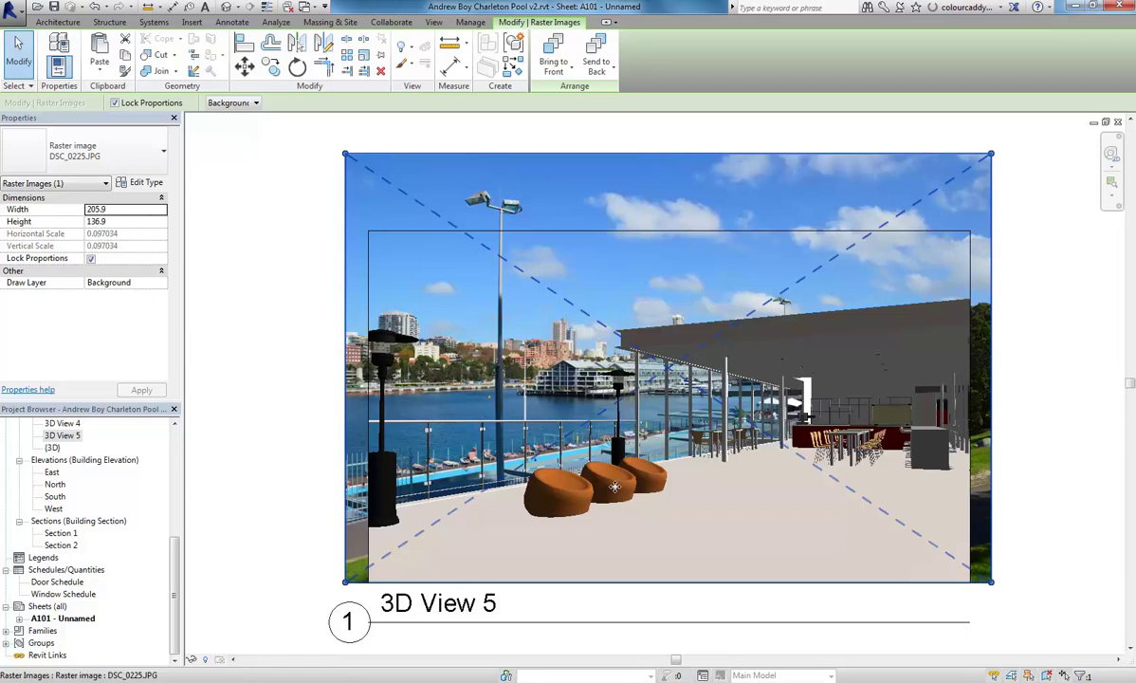
pyautogui.moveTo(625, 459); pyautogui.dragTo(657, 474, button='middle')
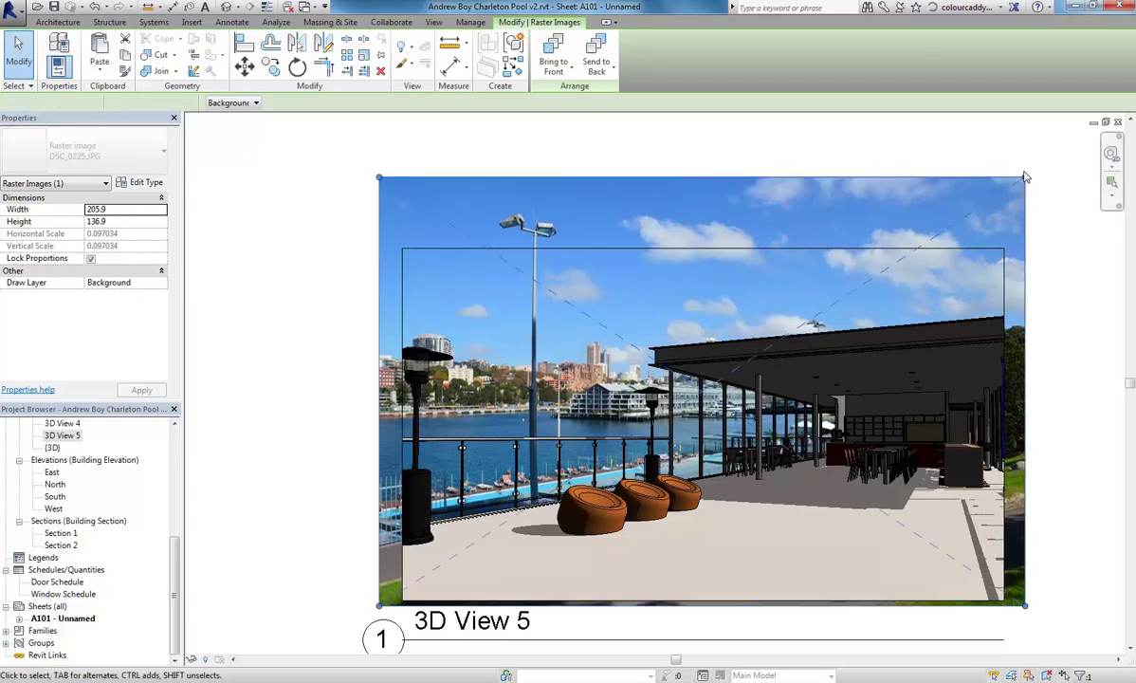
# Step: Nudge the photo down and adjust its corner grips until it measures 206.4 × 137.3
pyautogui.press('Down')
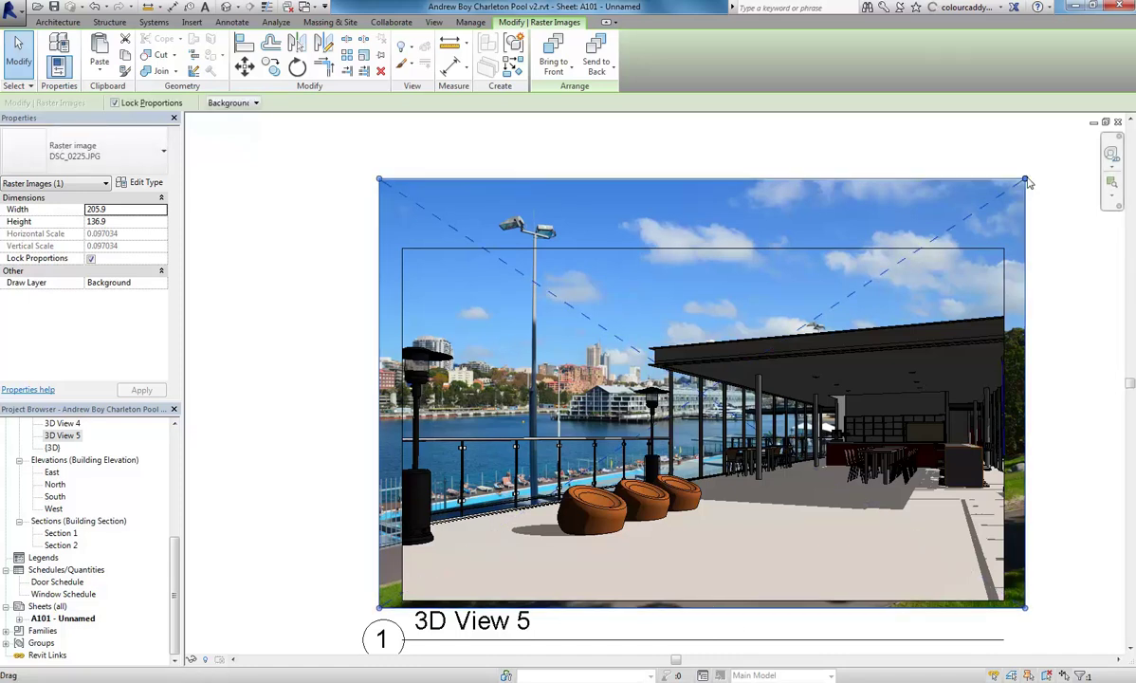
pyautogui.moveTo(1025, 180); pyautogui.dragTo(992, 200)
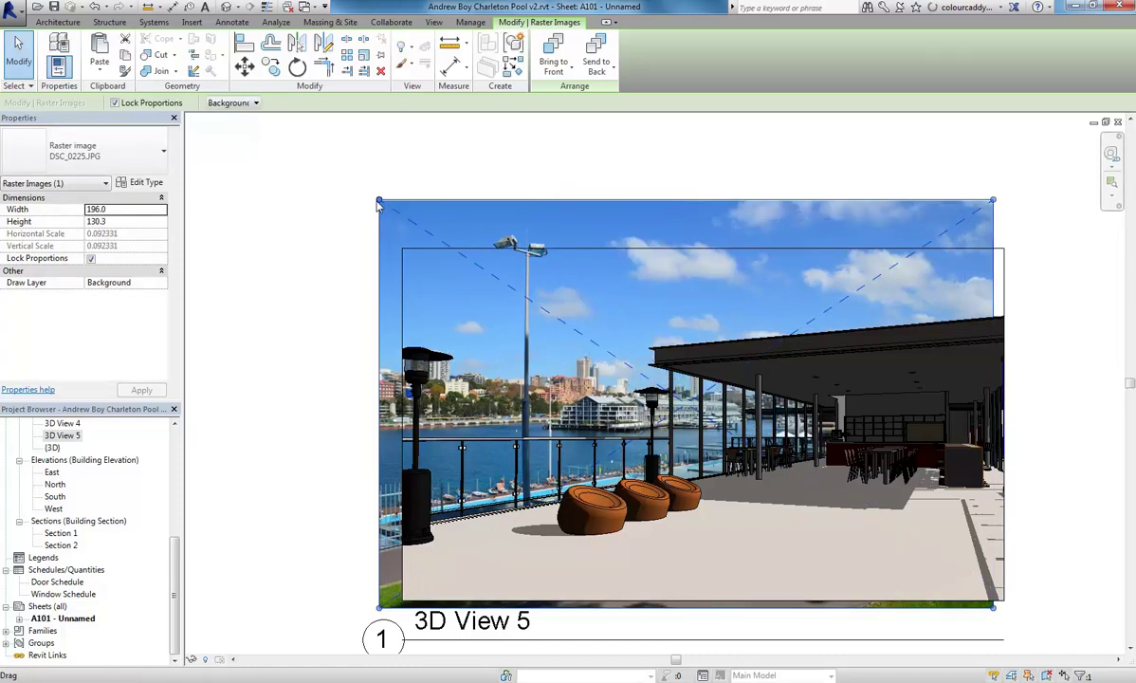
pyautogui.moveTo(379, 202); pyautogui.dragTo(399, 215)
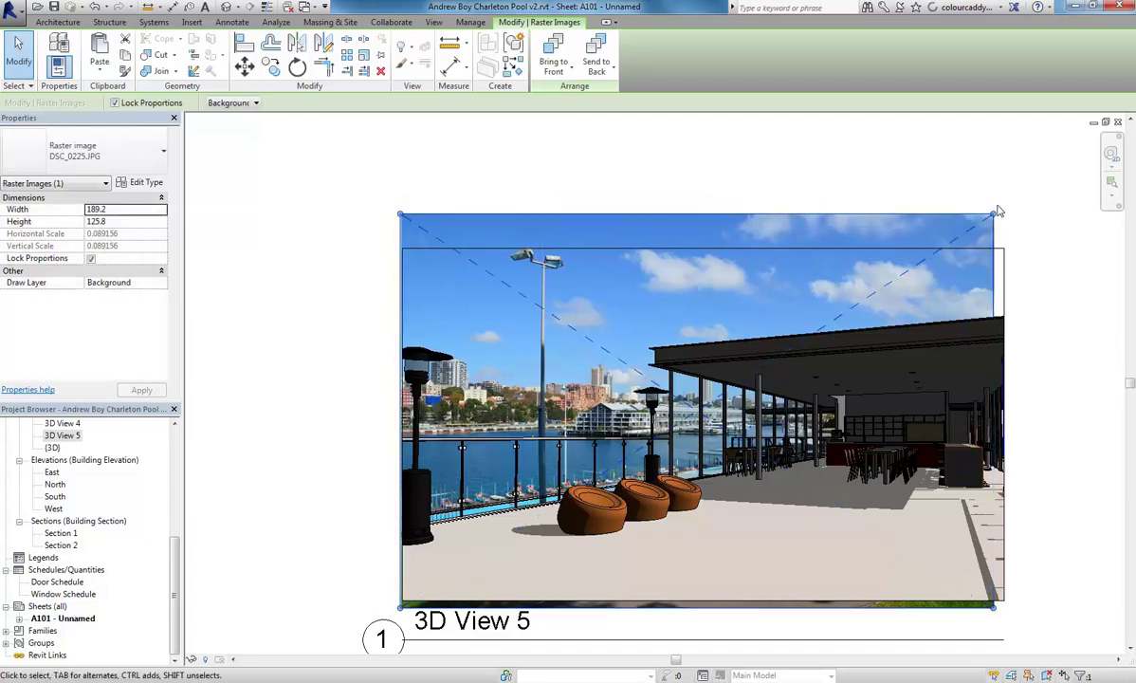
pyautogui.moveTo(993, 214); pyautogui.dragTo(1016, 196)
pyautogui.moveTo(400, 197); pyautogui.dragTo(376, 197)
pyautogui.moveTo(551, 433); pyautogui.dragTo(545, 398, button='middle')
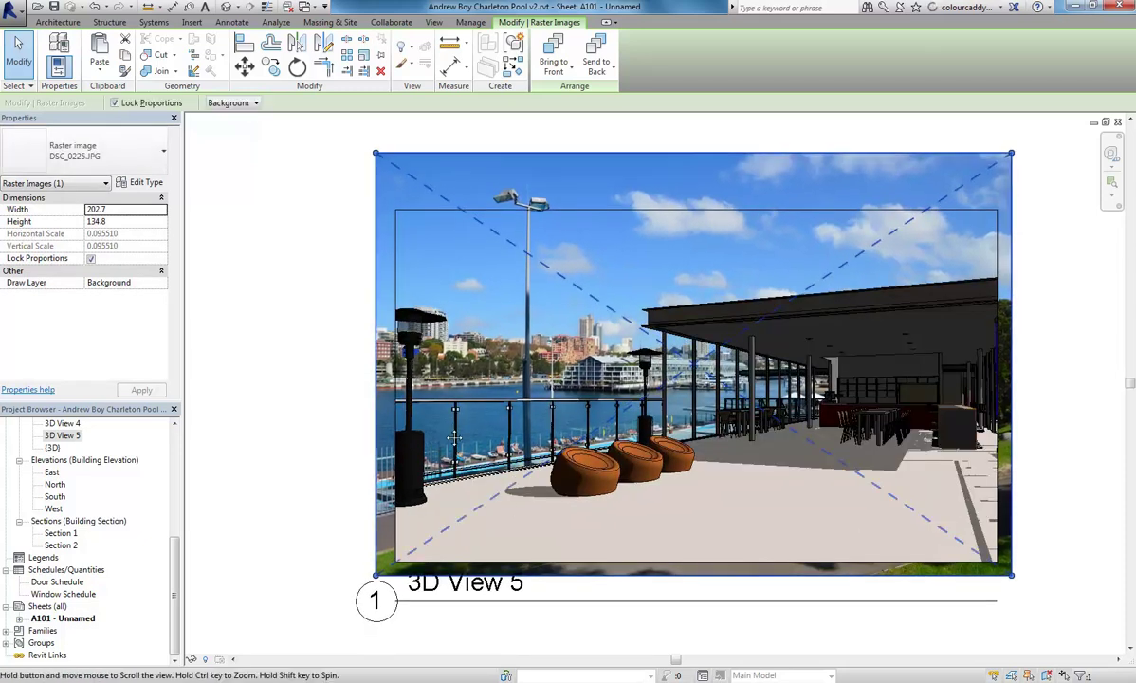
pyautogui.scroll(-1, 421, 407)
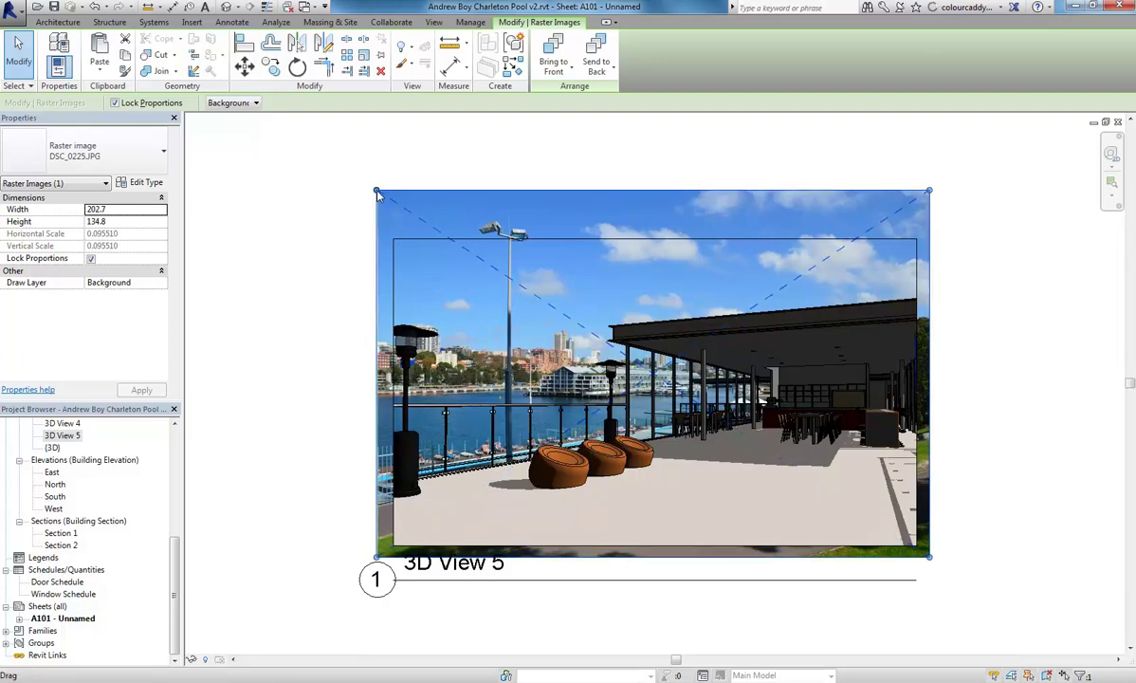
pyautogui.moveTo(376, 190); pyautogui.dragTo(365, 183)
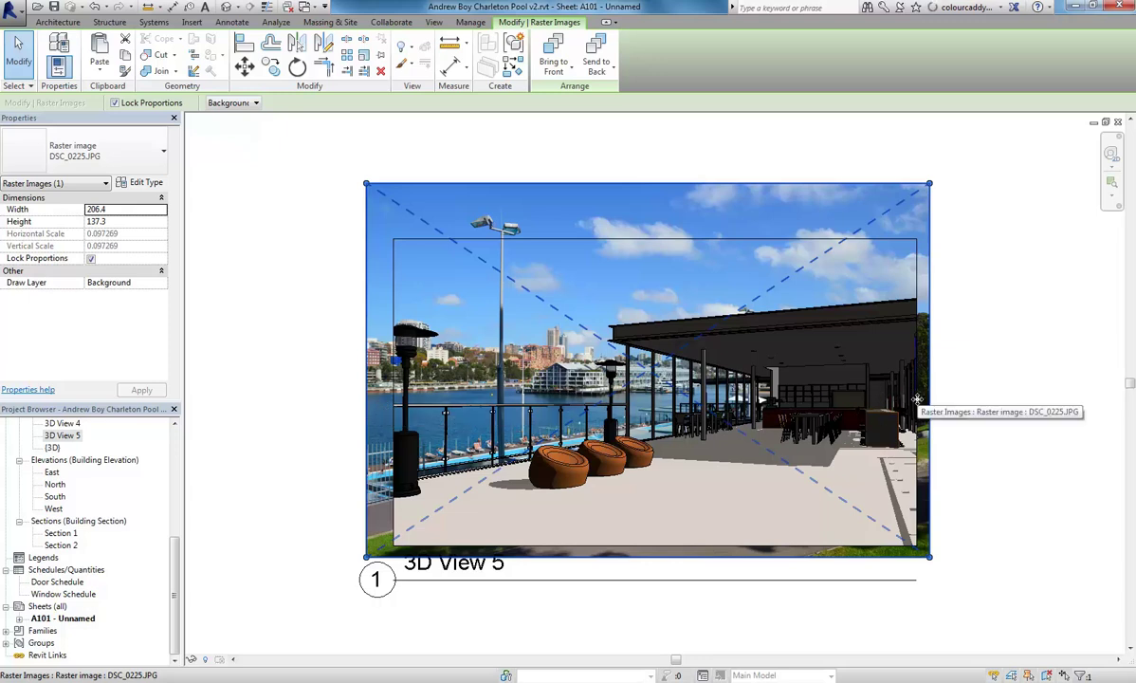
pyautogui.click(241, 300)
pyautogui.scroll(1, 285, 327)
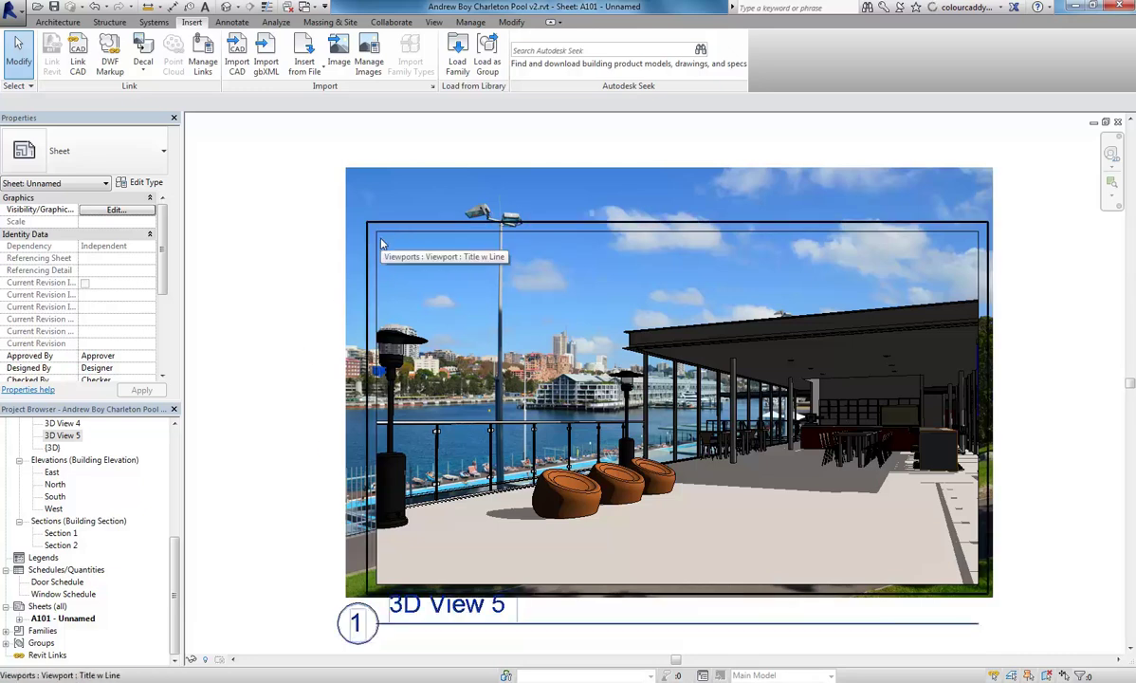
# Step: Activate the 3D View 5 viewport on sheet A101, then deactivate it back to the sheet
pyautogui.click(381, 243)
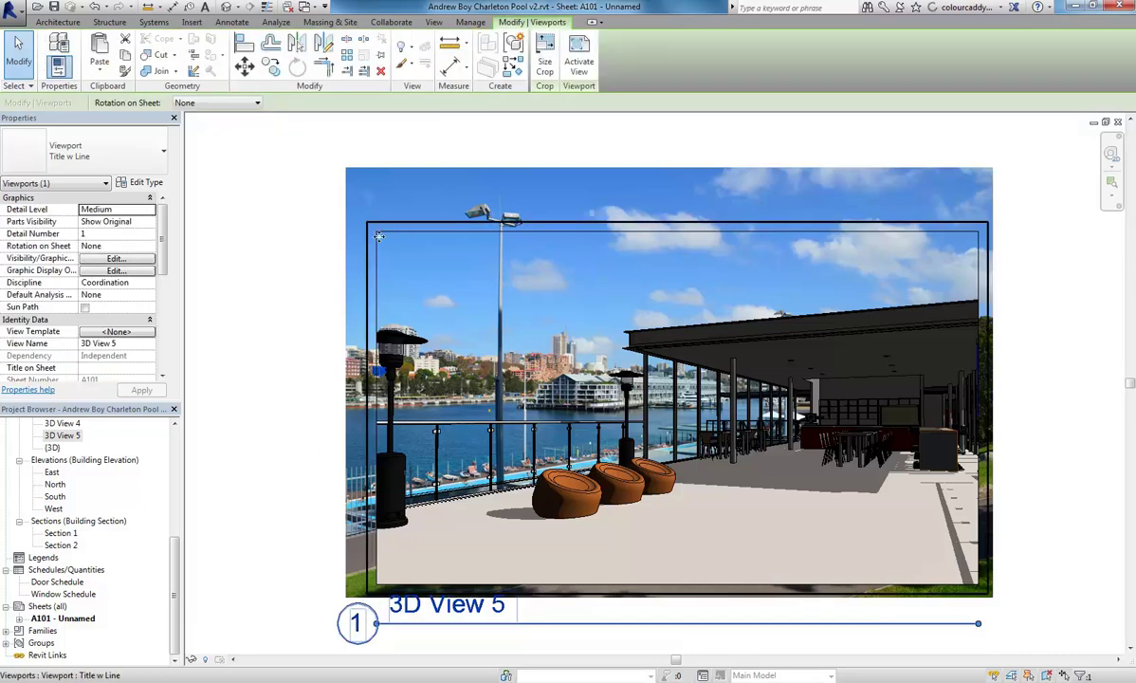
pyautogui.rightClick(378, 236)
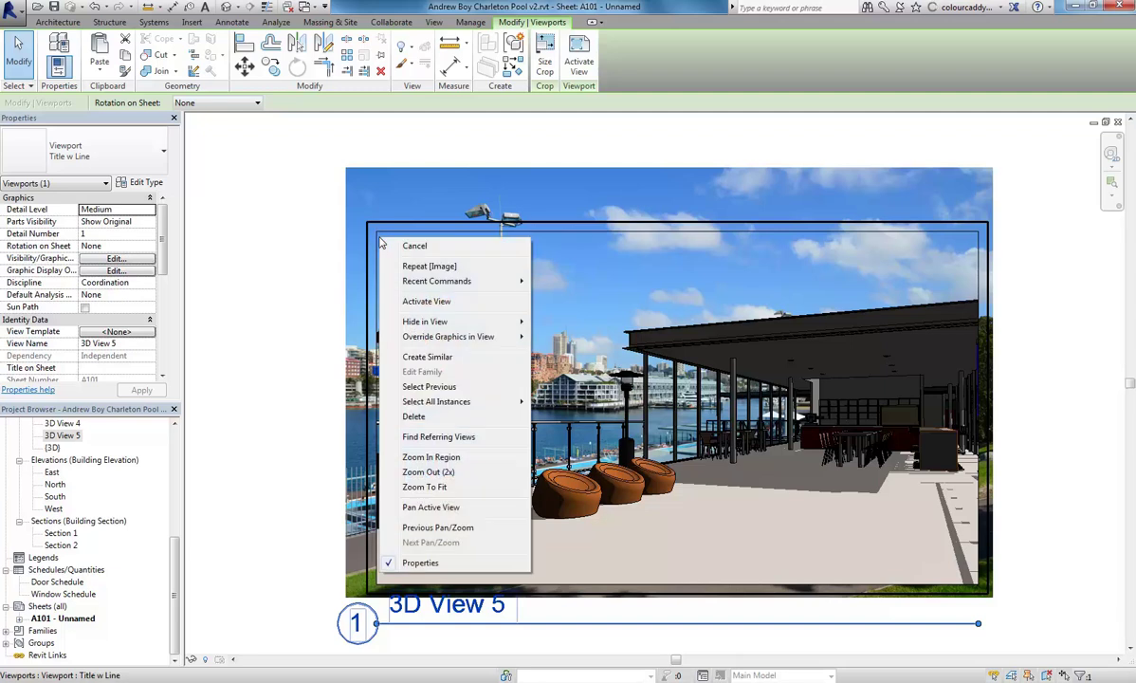
pyautogui.click(418, 301)
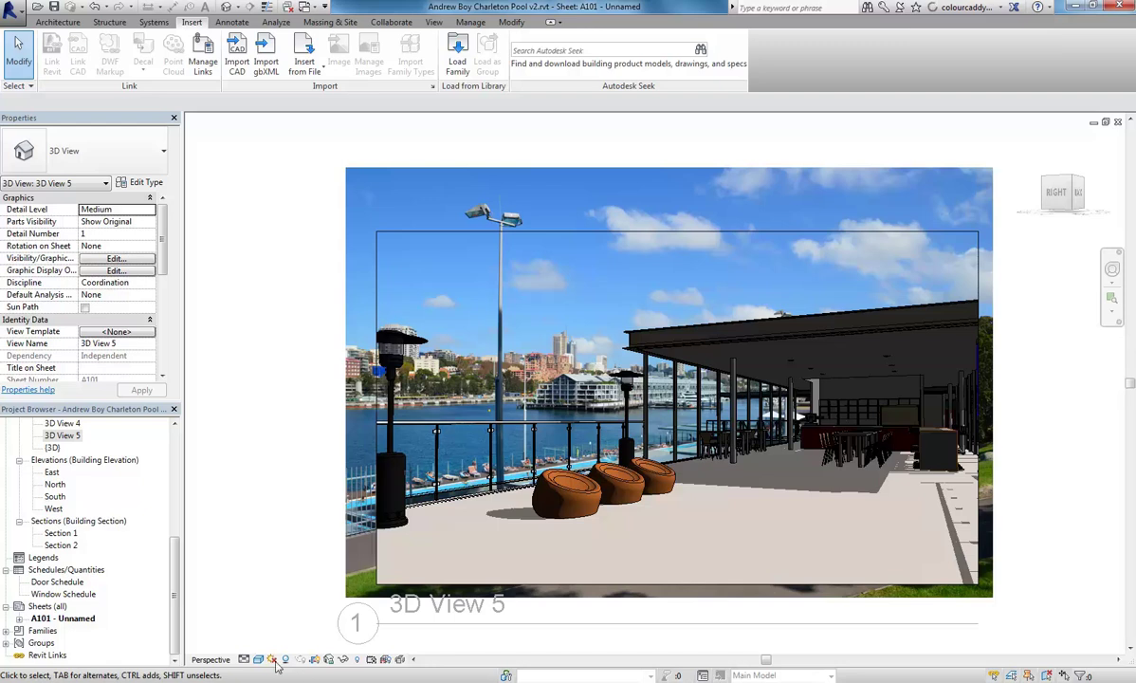
pyautogui.rightClick(456, 264)
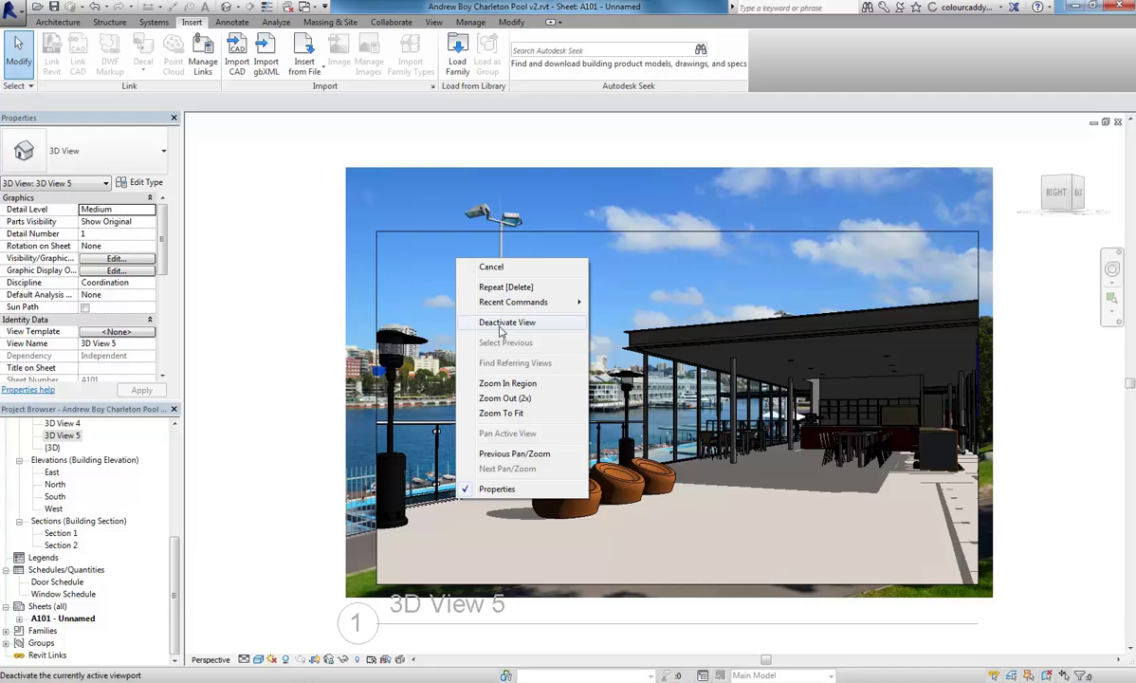
pyautogui.click(503, 323)
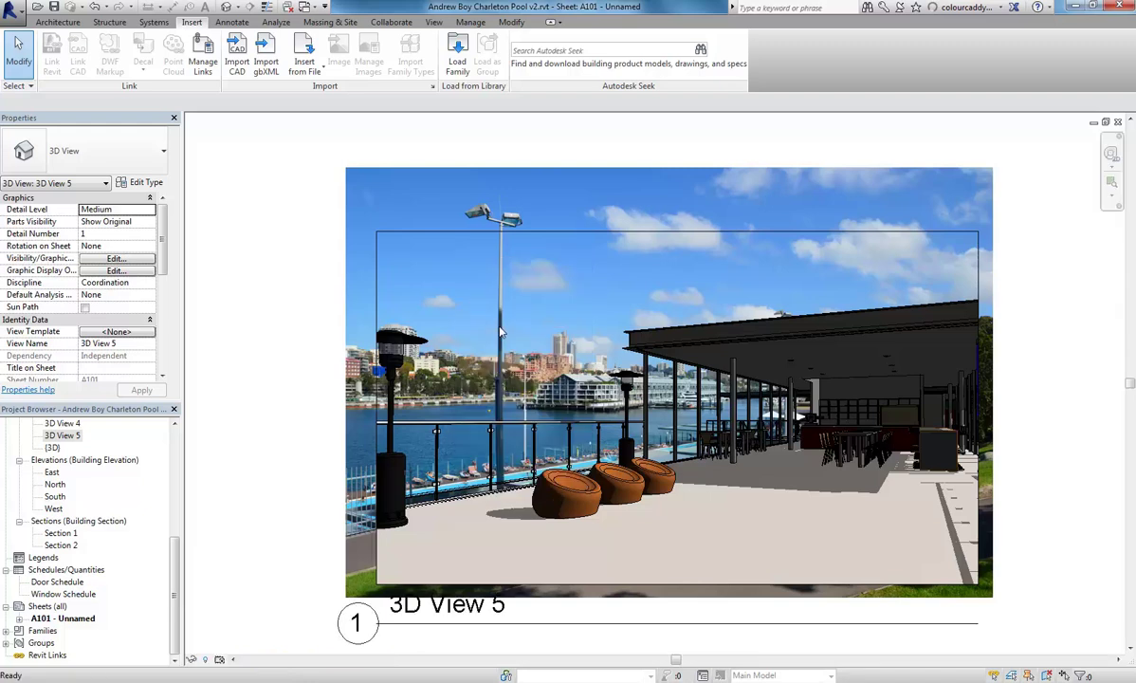
# Step: Reactivate the 3D View 5 viewport and toggle its crop region off and back on
pyautogui.click(437, 238)
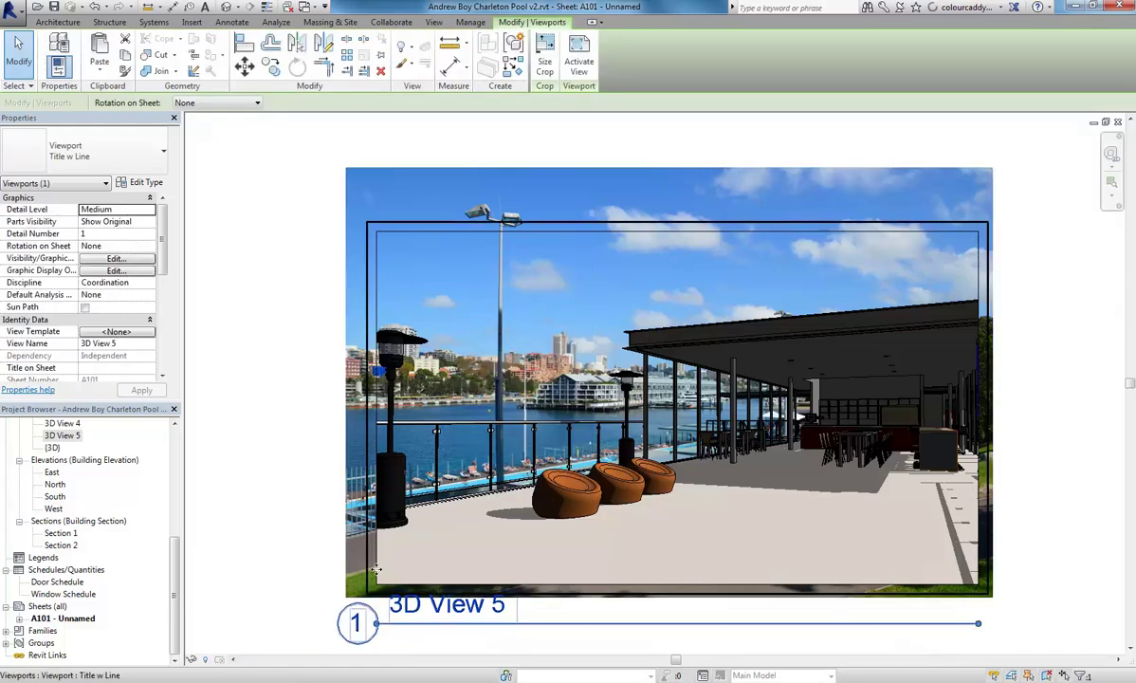
pyautogui.rightClick(441, 298)
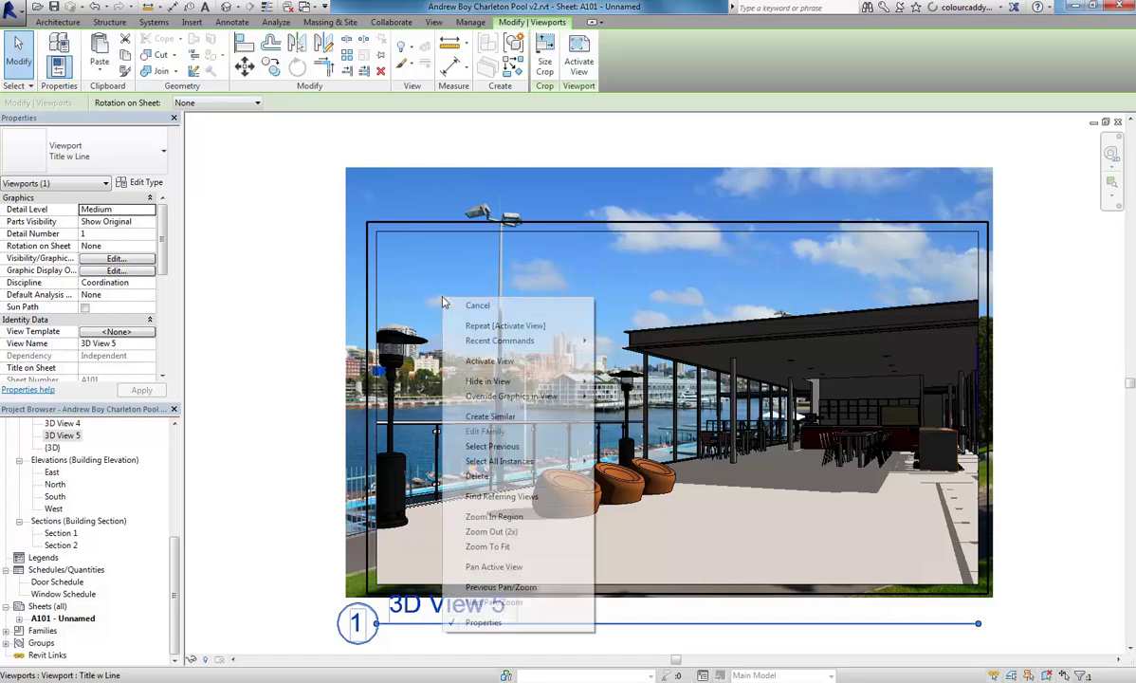
pyautogui.click(474, 364)
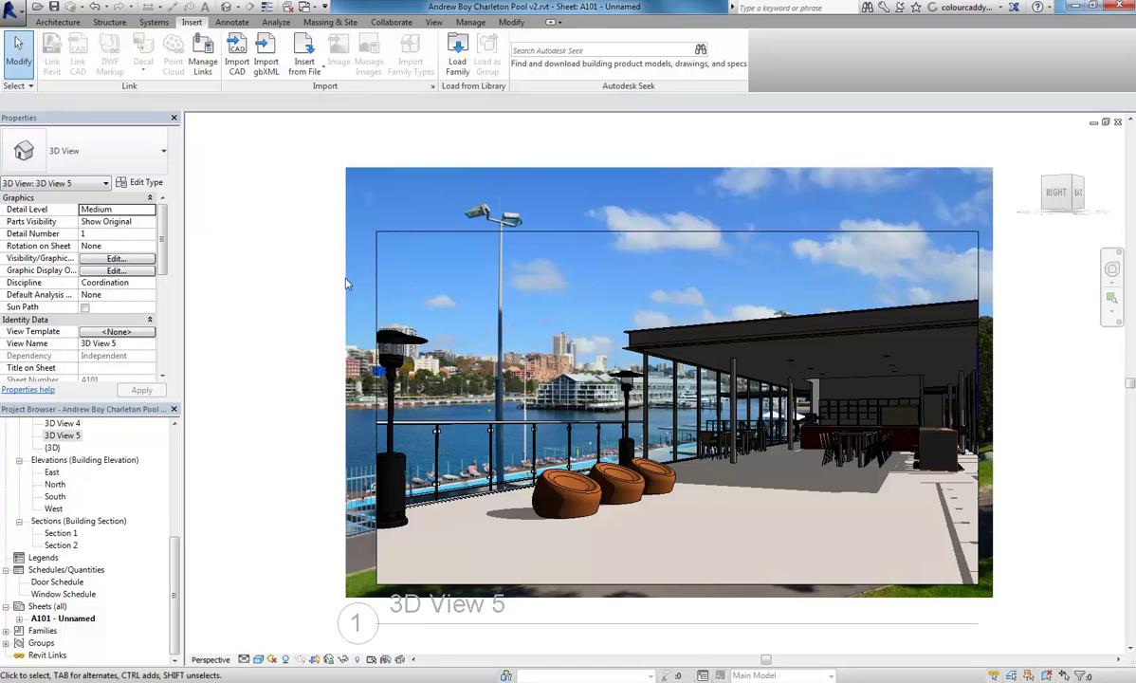
pyautogui.click(318, 663)
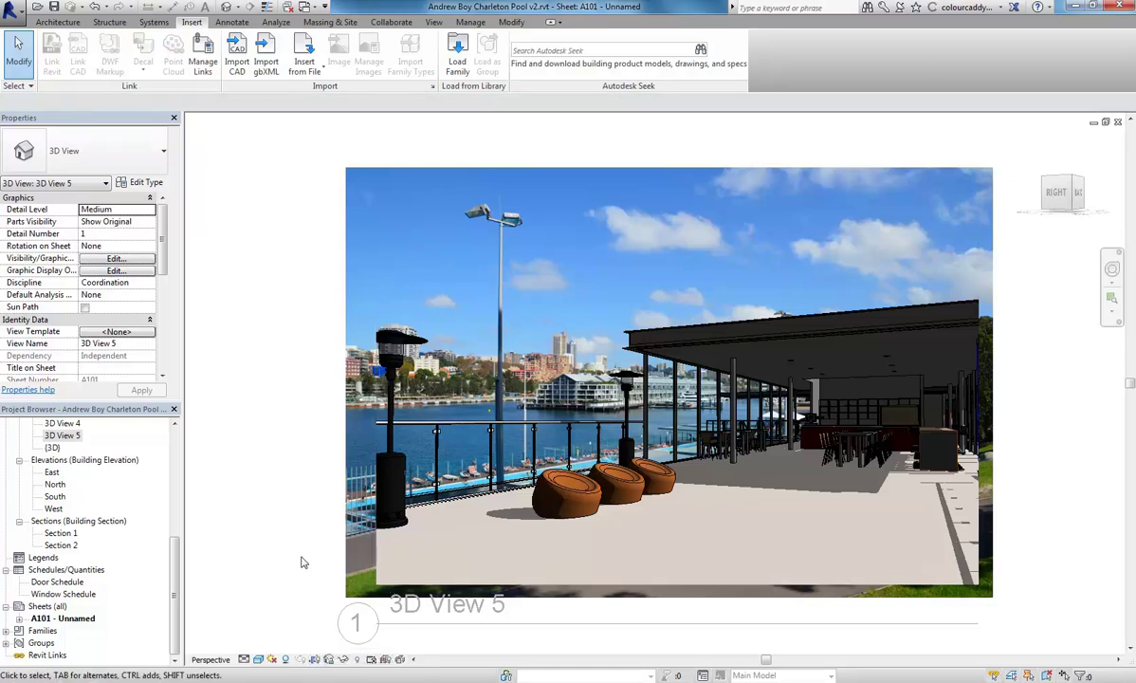
pyautogui.click(316, 663)
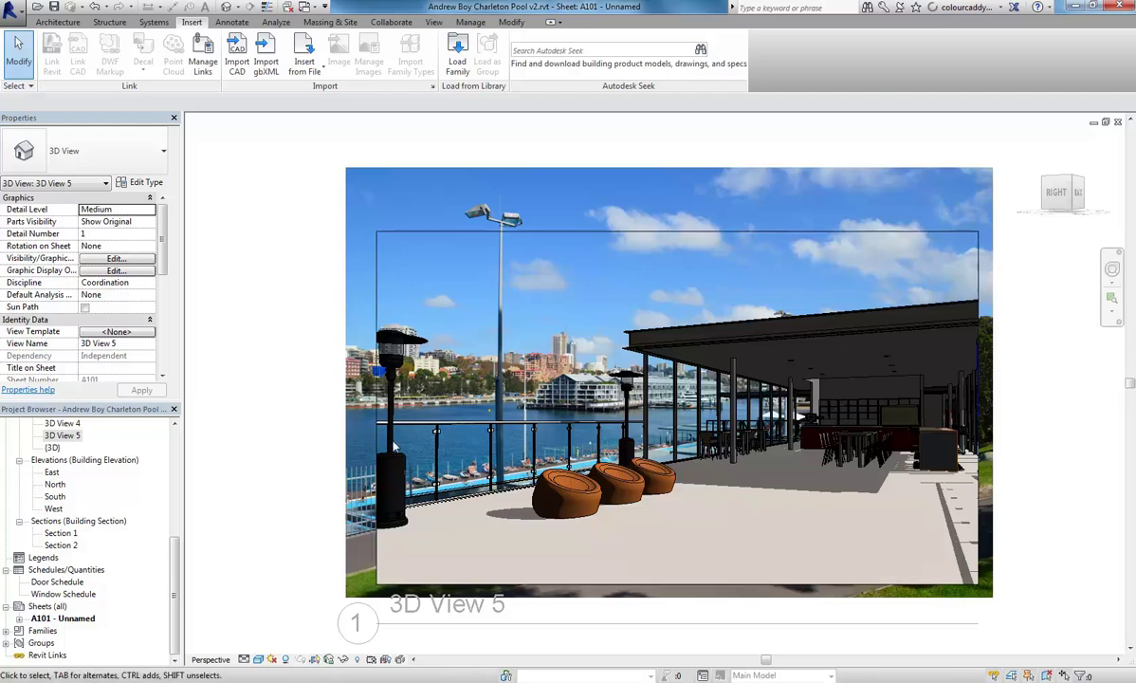
pyautogui.scroll(-2, 458, 436)
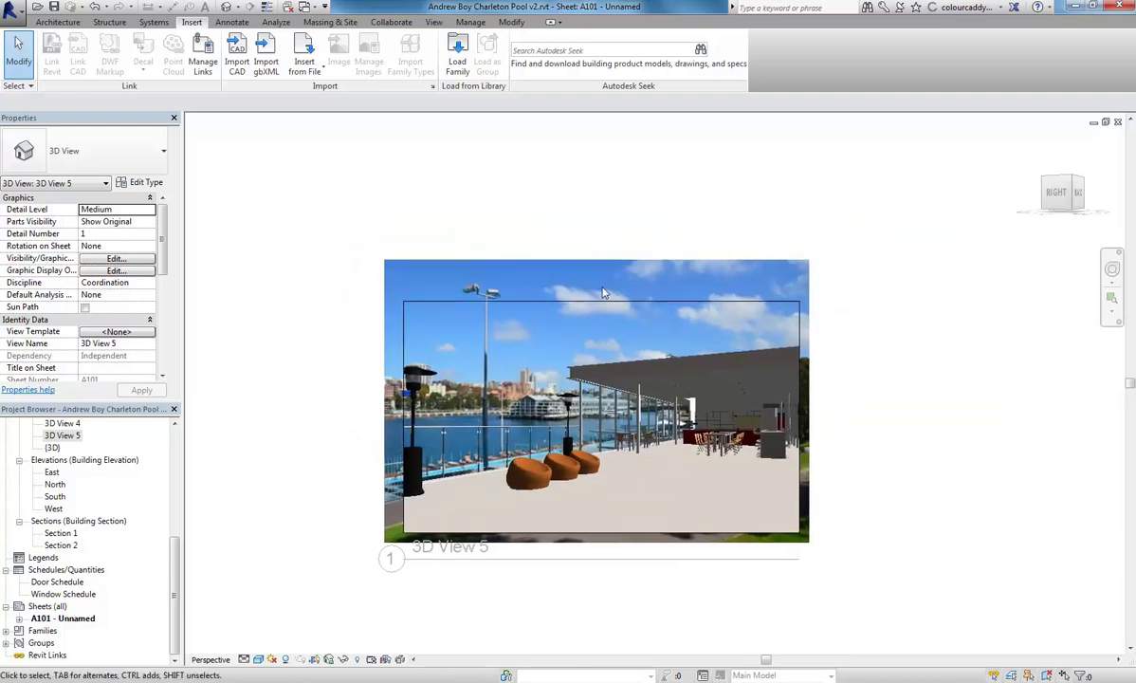
pyautogui.click(331, 660)
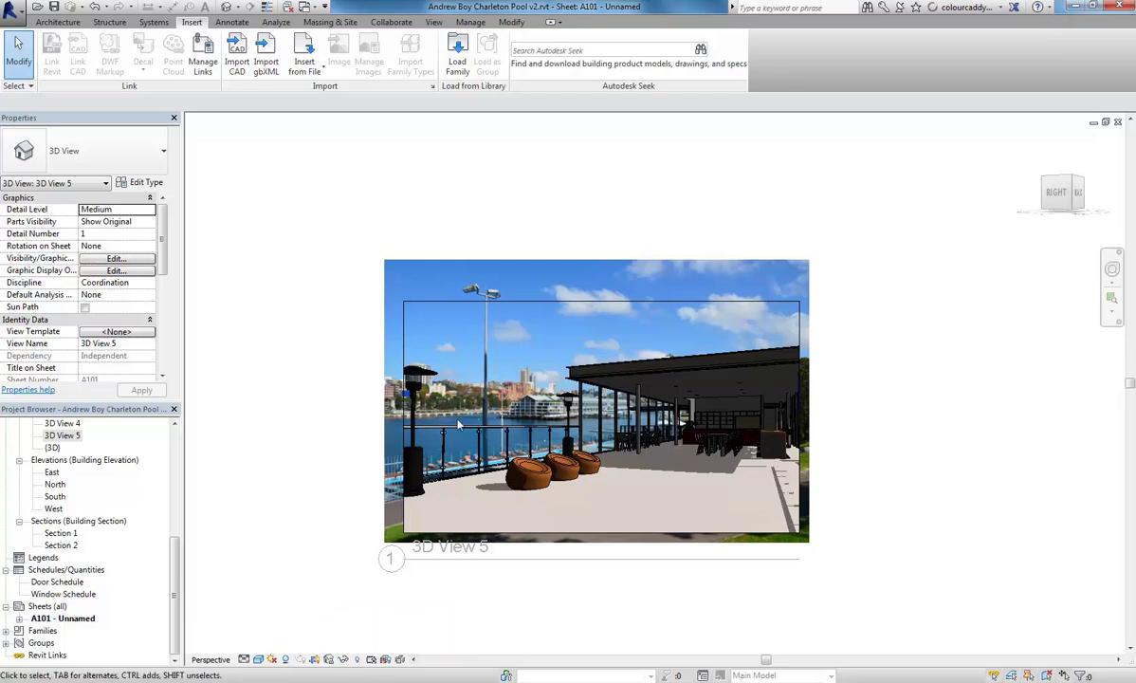
# Step: In 3D View 5, widen the camera crop region on both sides, then return to sheet A101
pyautogui.click(62, 436)
pyautogui.doubleClick(63, 436)
pyautogui.click(510, 182)
pyautogui.moveTo(978, 395); pyautogui.dragTo(1029, 395)
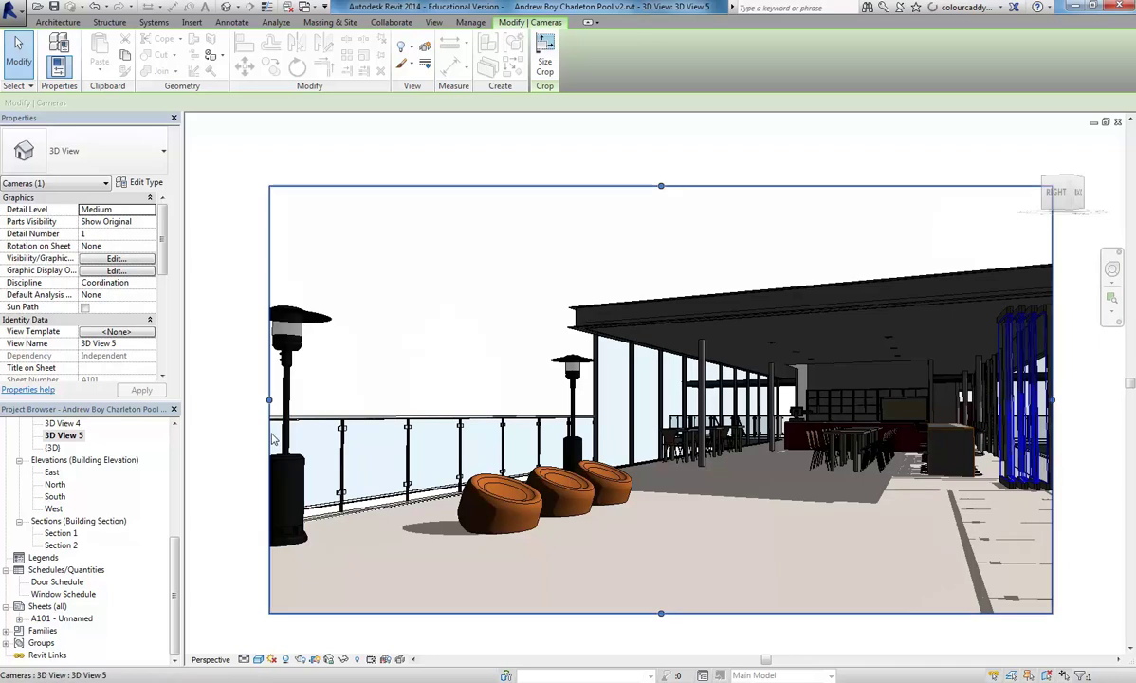
pyautogui.moveTo(269, 400); pyautogui.dragTo(245, 400)
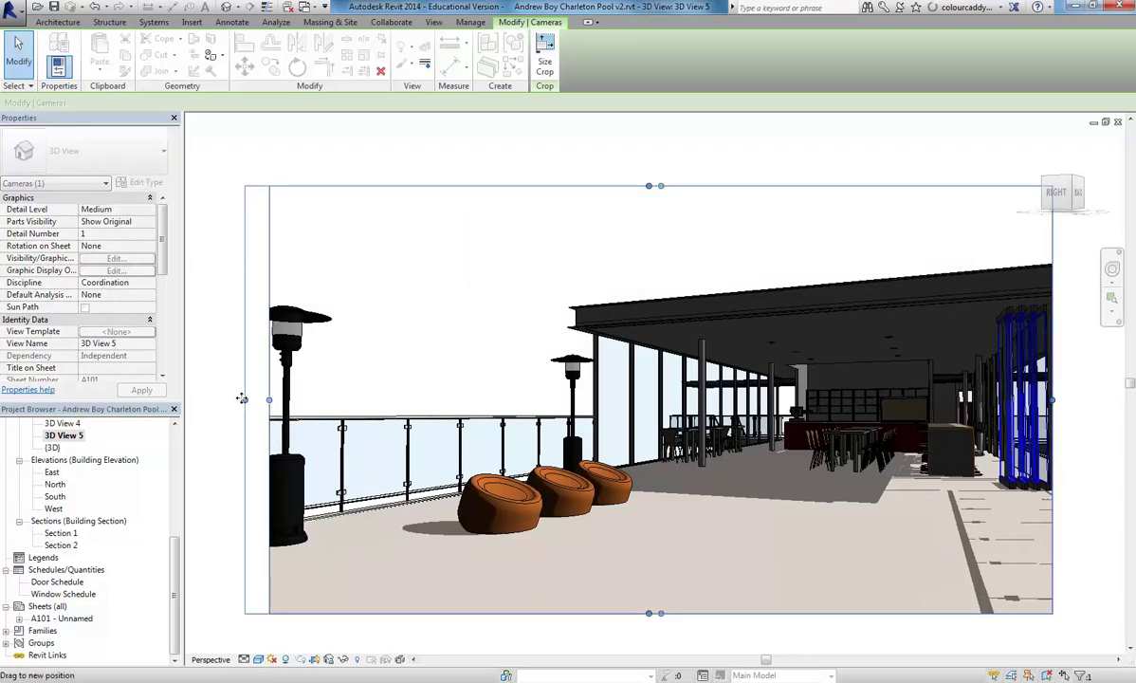
pyautogui.doubleClick(64, 617)
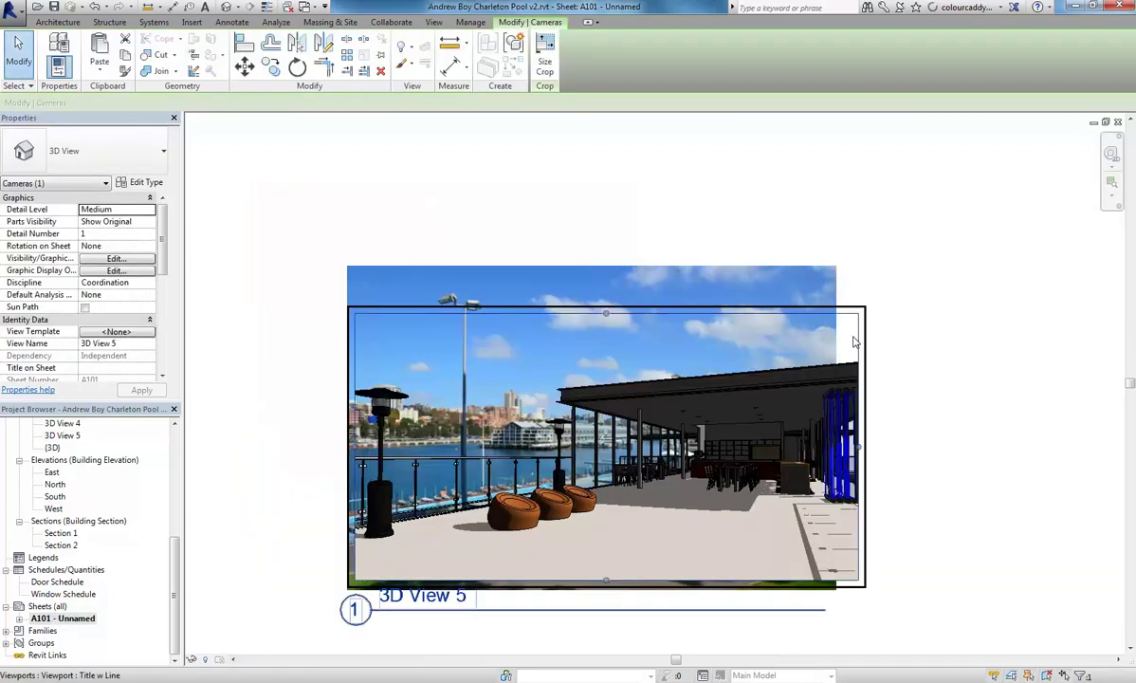
# Step: Select the 3D View 5 viewport on sheet A101 and activate it
pyautogui.click(920, 353)
pyautogui.click(862, 315)
pyautogui.rightClick(689, 324)
pyautogui.click(735, 381)
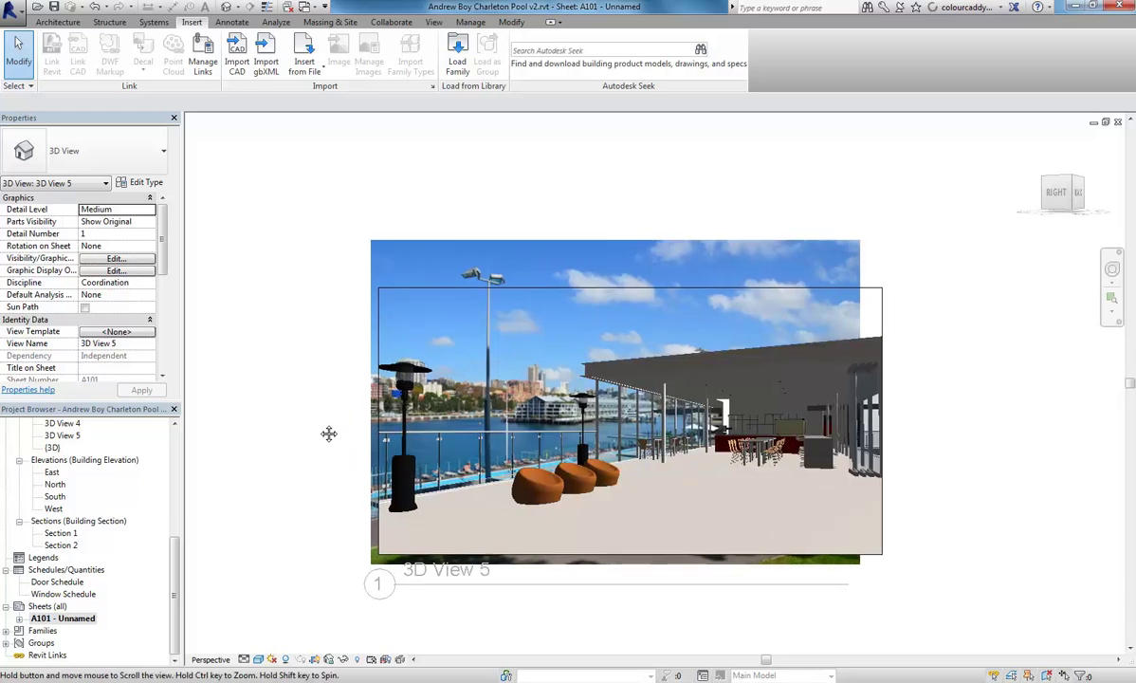
pyautogui.scroll(1, 298, 443)
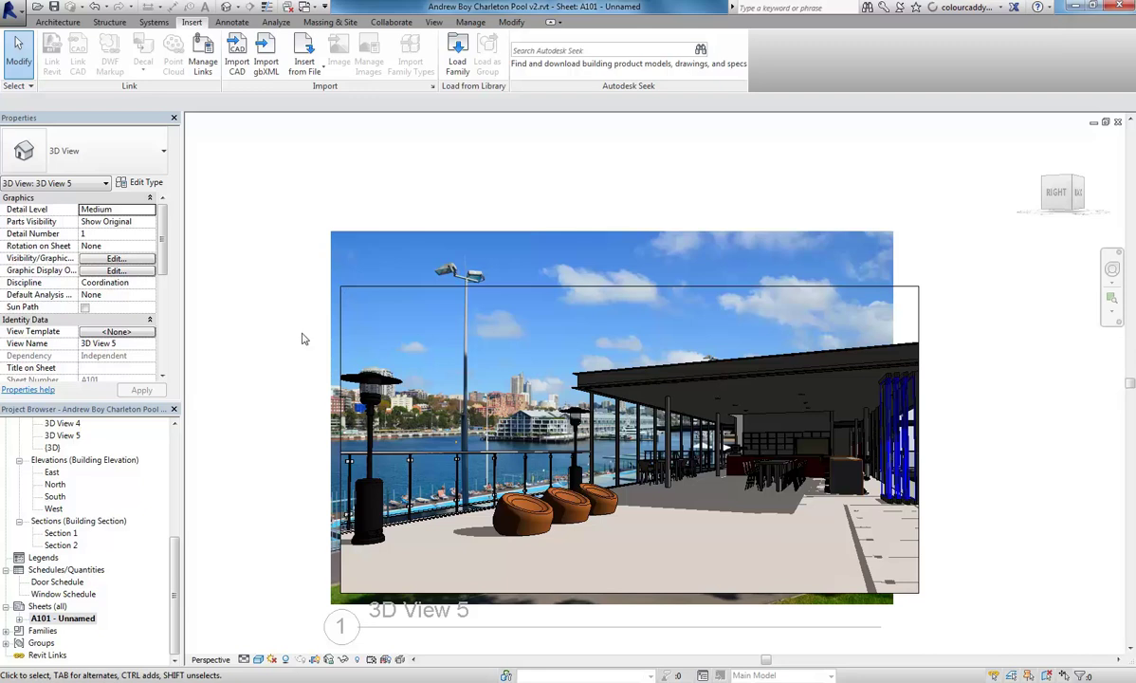
# Step: Extend 3D View 5's crop region slightly further right and reselect its viewport on sheet A101
pyautogui.doubleClick(62, 435)
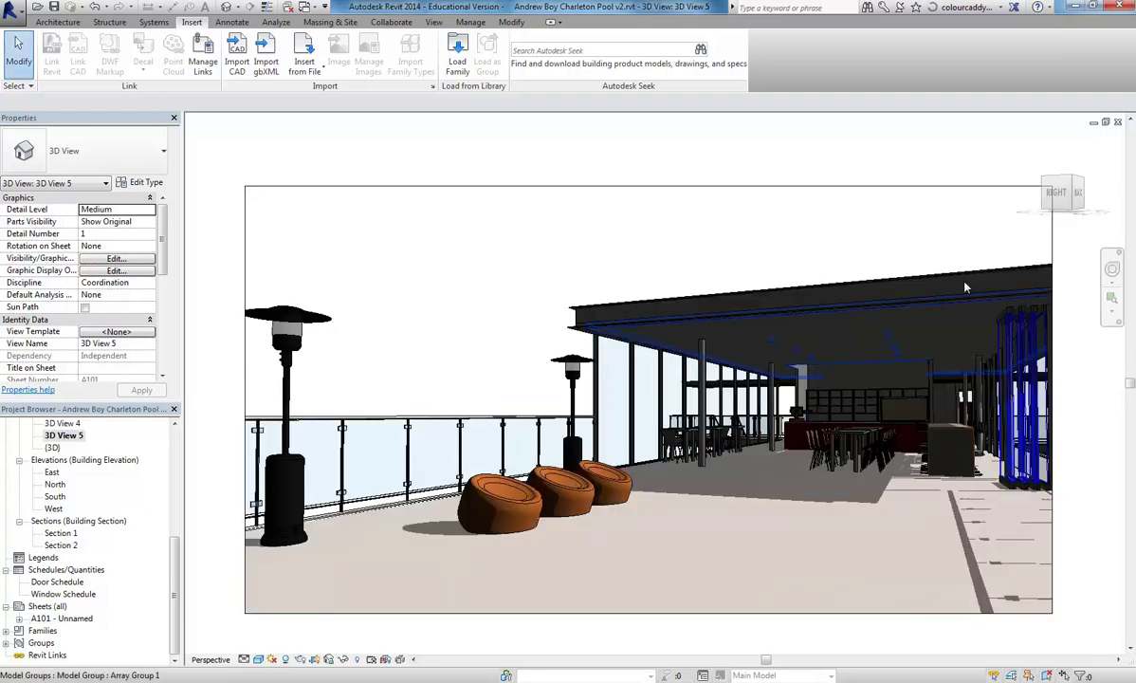
pyautogui.click(1050, 249)
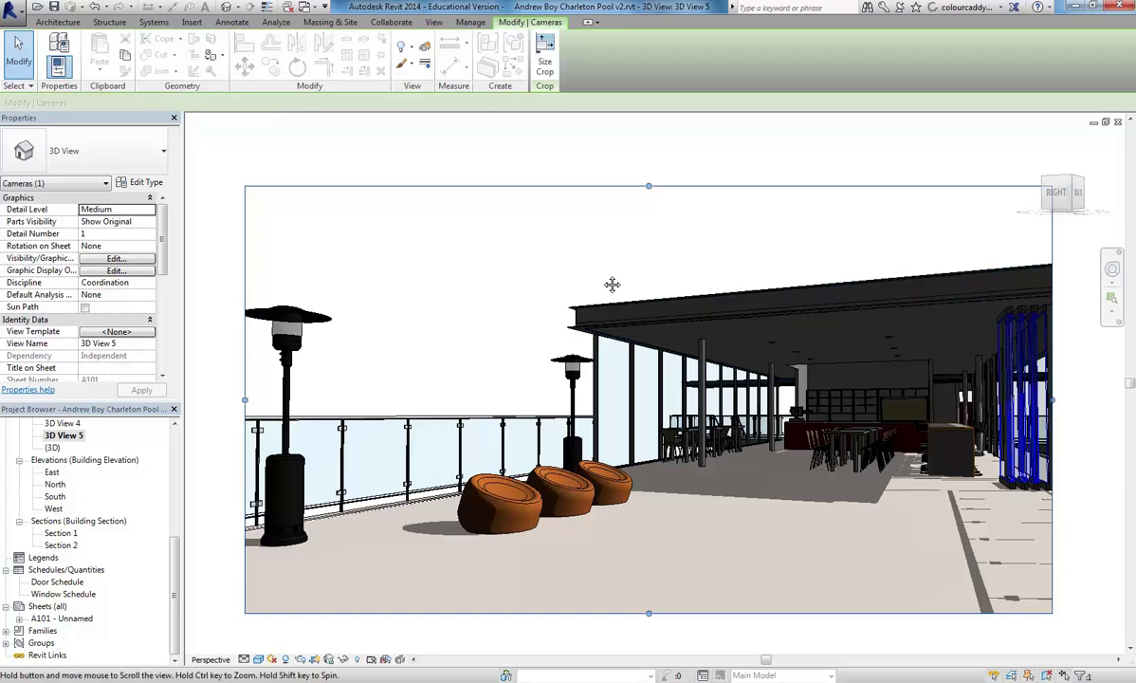
pyautogui.moveTo(1046, 403); pyautogui.dragTo(1058, 403)
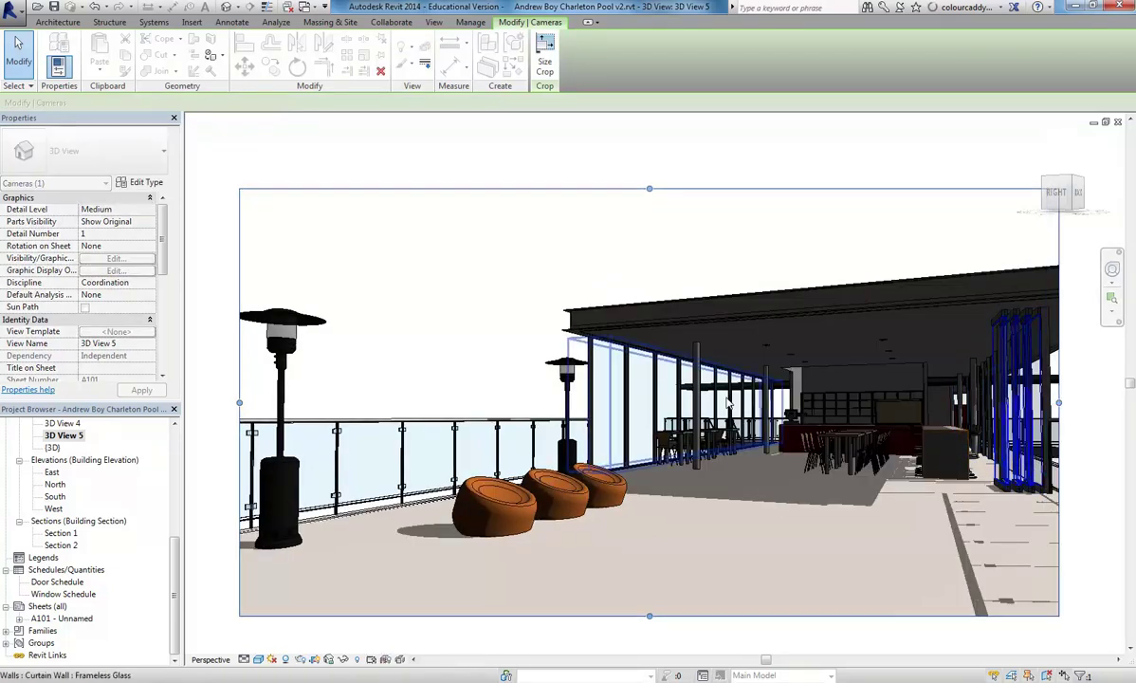
pyautogui.doubleClick(65, 619)
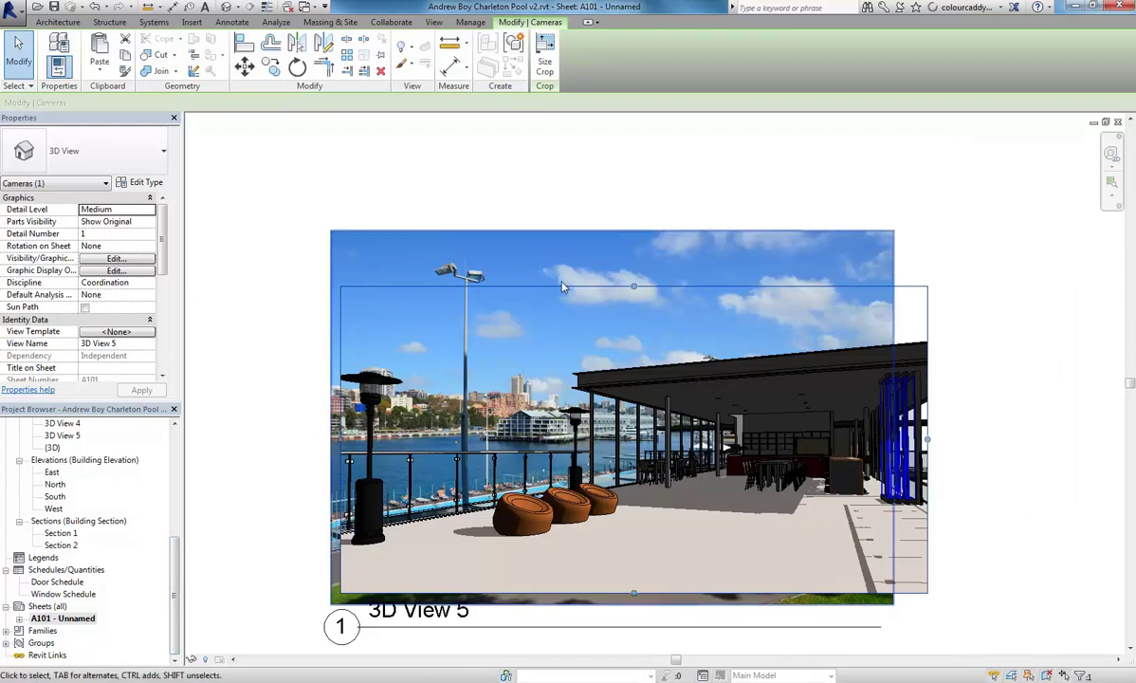
pyautogui.click(628, 285)
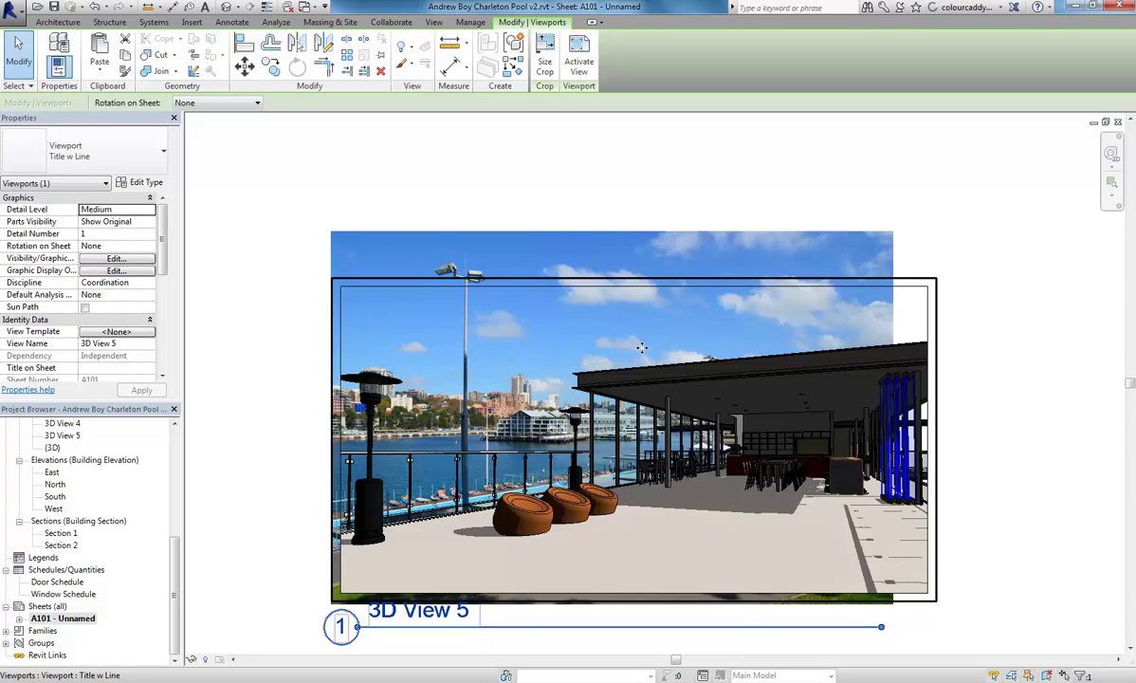
# Step: Re-aim the 3D View 5 camera using the navigation wheel's Look and Pan to match the site photo
pyautogui.click(578, 62)
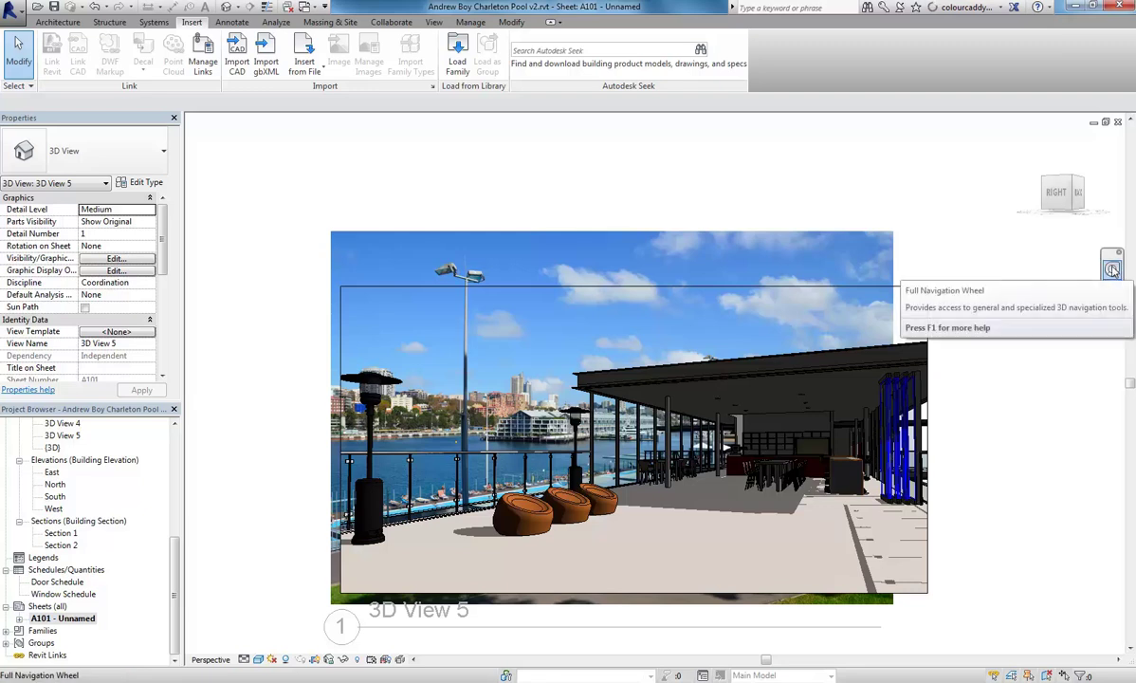
pyautogui.click(1112, 270)
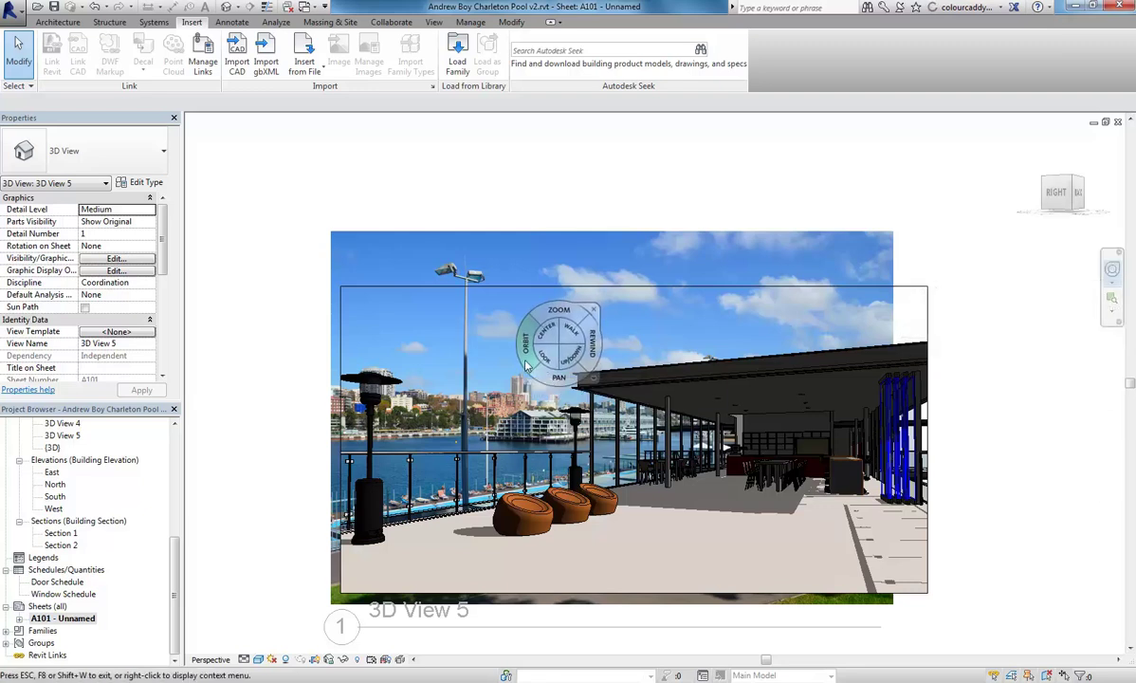
pyautogui.moveTo(545, 359); pyautogui.dragTo(545, 401)
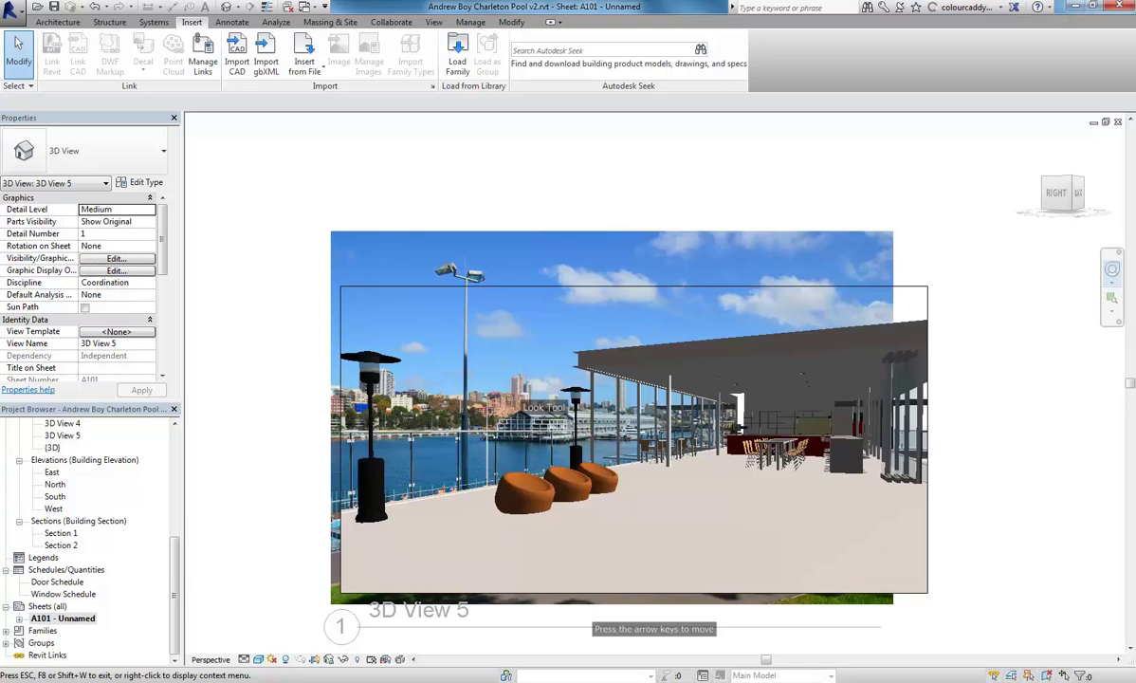
pyautogui.moveTo(544, 406); pyautogui.dragTo(547, 454)
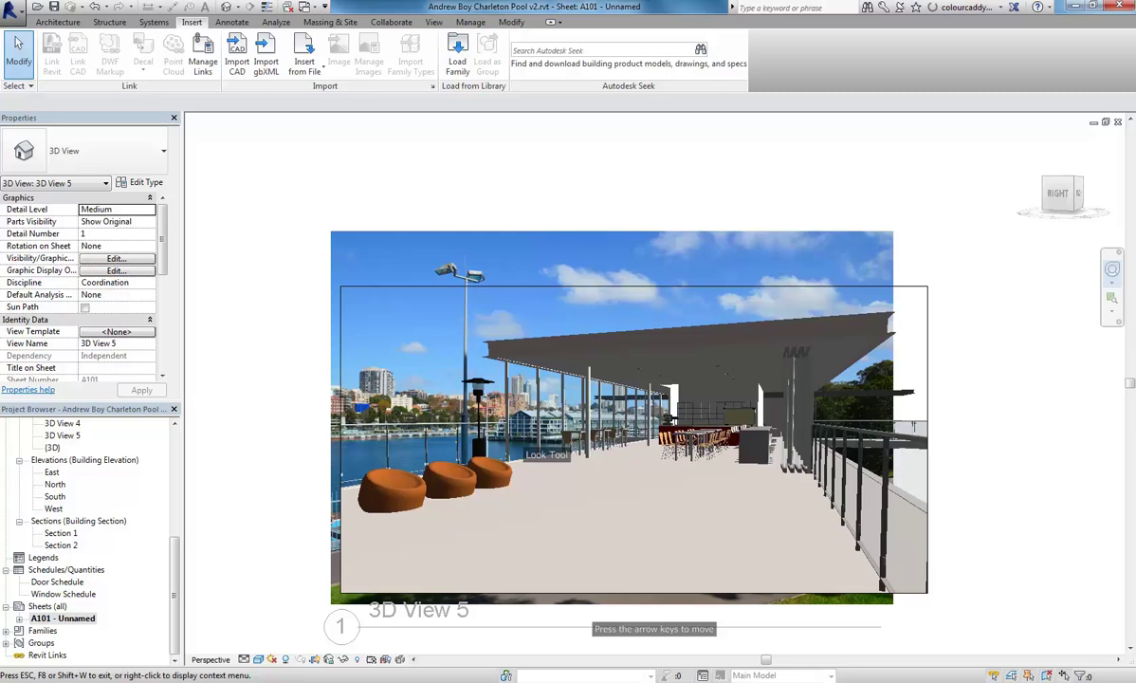
pyautogui.moveTo(547, 454); pyautogui.dragTo(547, 454)
pyautogui.click(562, 339)
# Step: Deactivate the 3D View 5 viewport and select the DSC_0225 photo on the sheet
pyautogui.rightClick(548, 230)
pyautogui.click(596, 303)
pyautogui.click(699, 232)
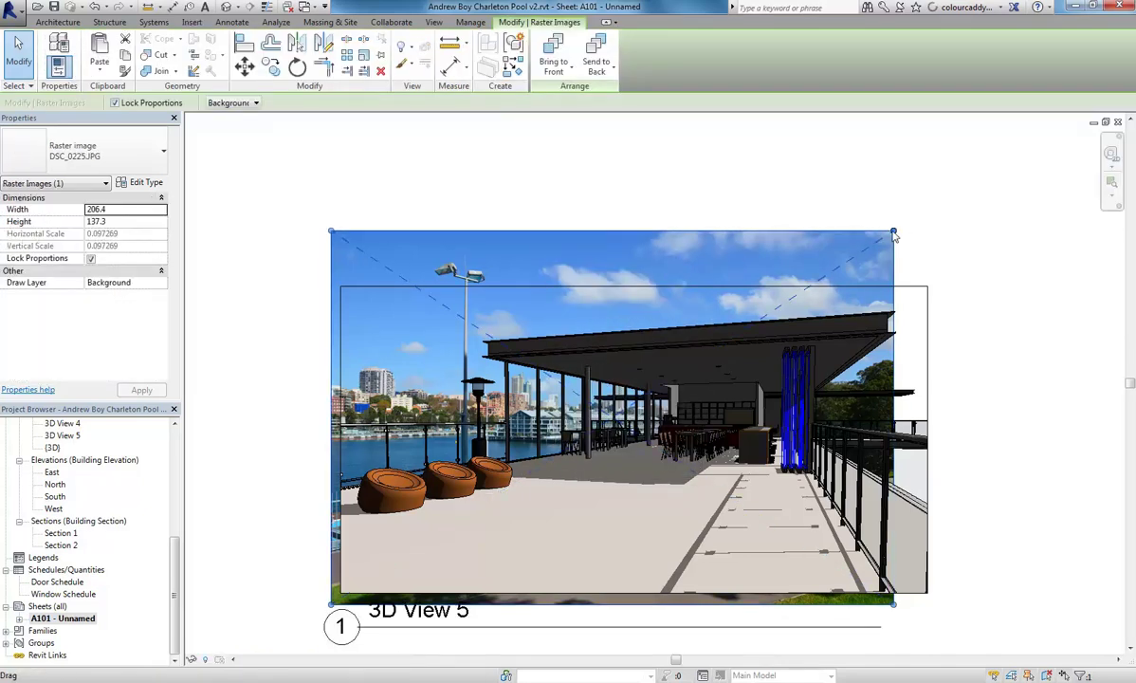
# Step: Resize the photo to 215.0 × 142.9 and align it behind the 3D View 5 render
pyautogui.moveTo(893, 231); pyautogui.dragTo(927, 209)
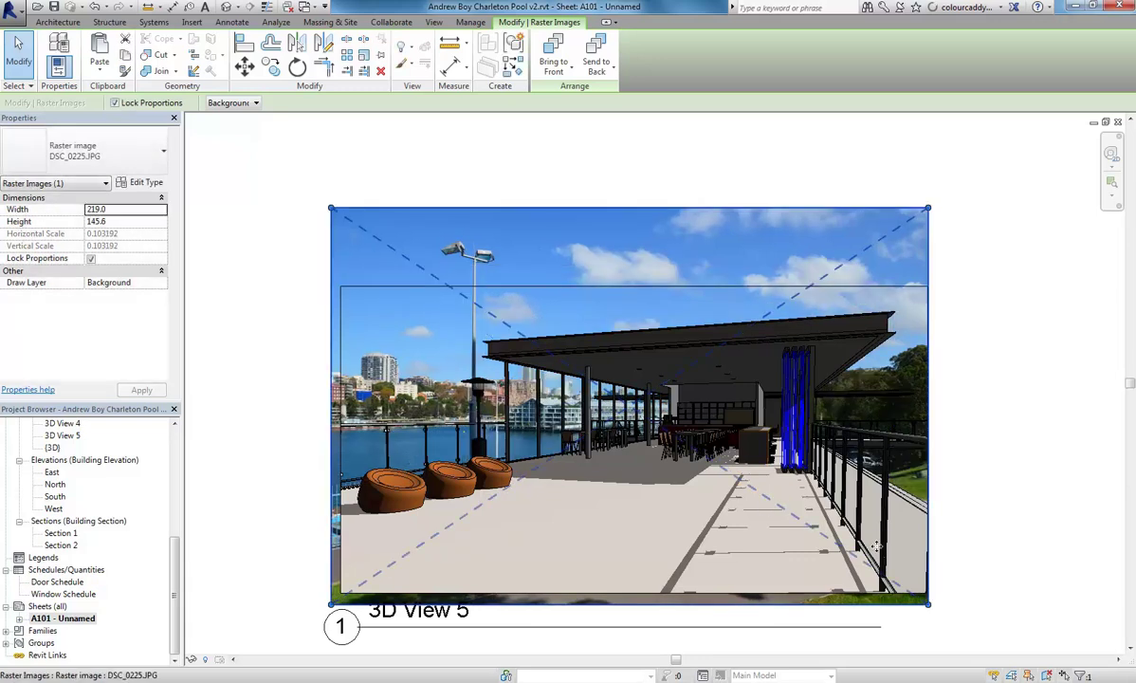
pyautogui.moveTo(821, 509); pyautogui.dragTo(773, 454)
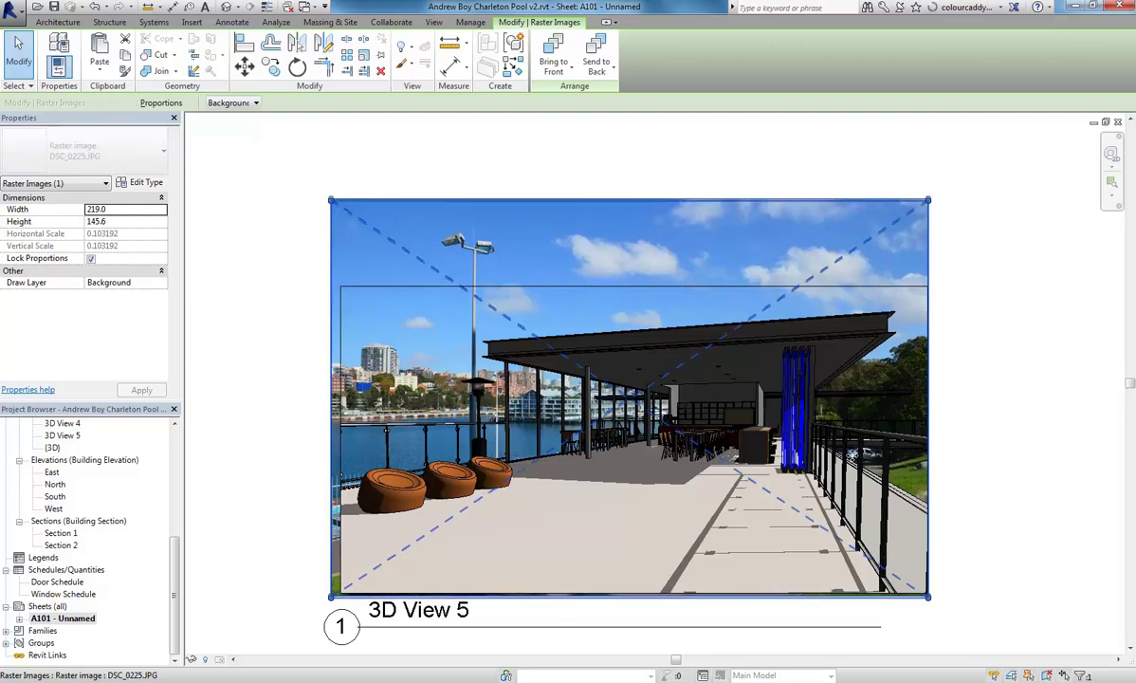
pyautogui.moveTo(726, 441); pyautogui.dragTo(725, 452)
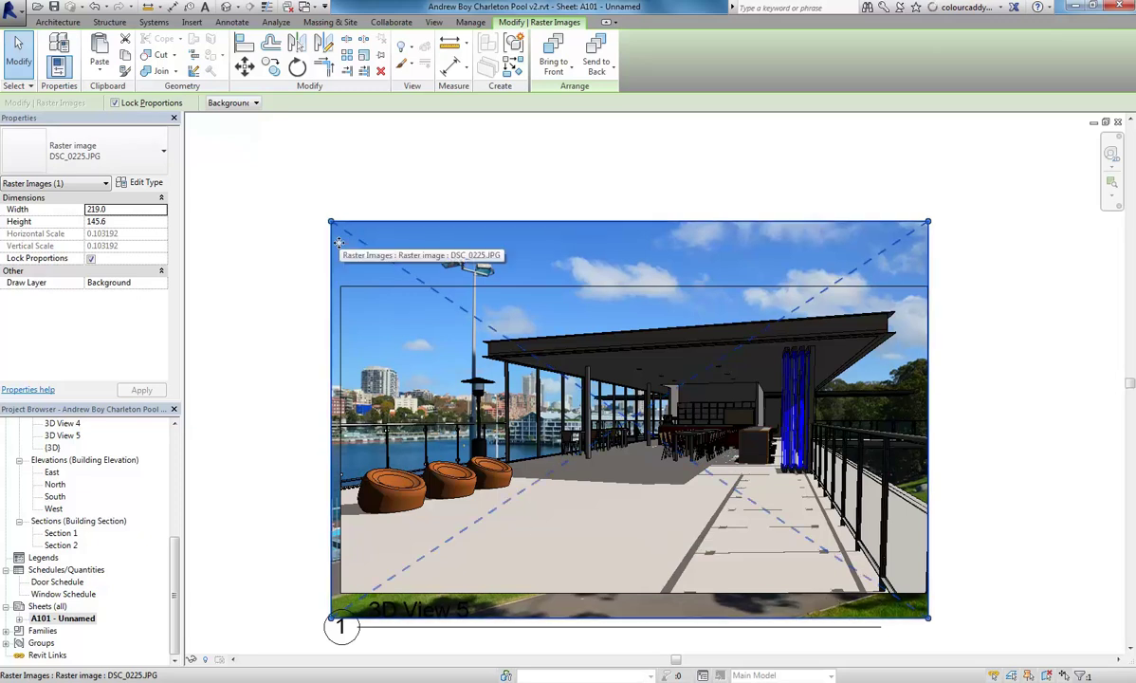
pyautogui.moveTo(332, 224); pyautogui.dragTo(343, 230)
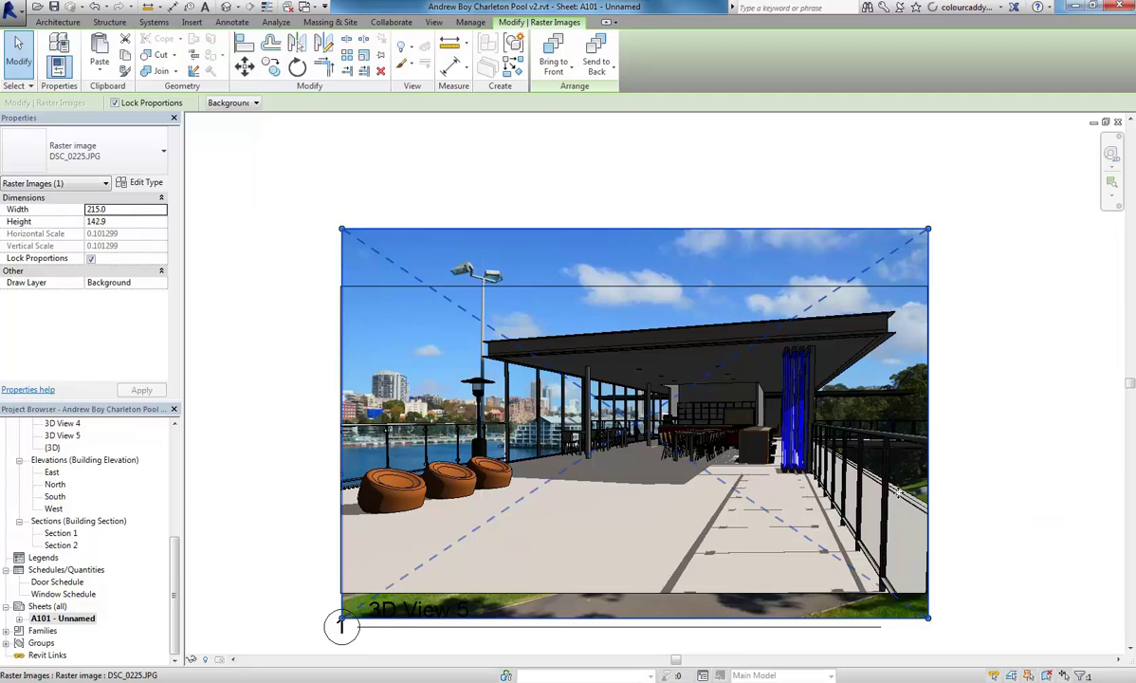
pyautogui.moveTo(897, 490); pyautogui.dragTo(898, 494)
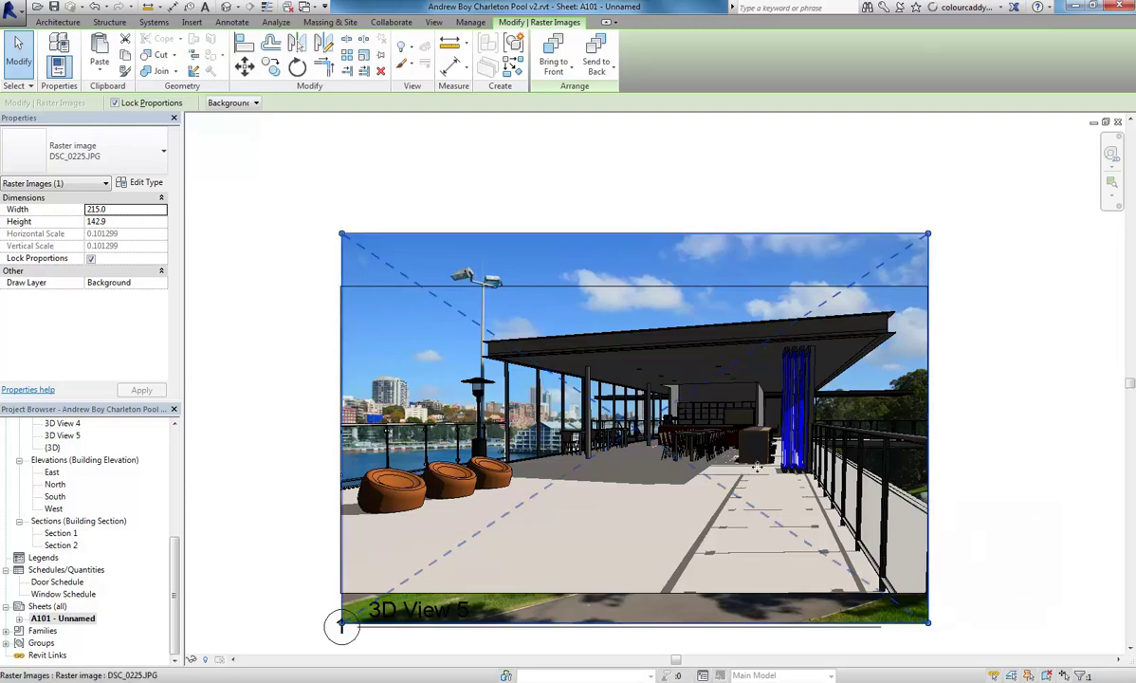
# Step: Reactivate the 3D View 5 viewport on sheet A101
pyautogui.click(519, 191)
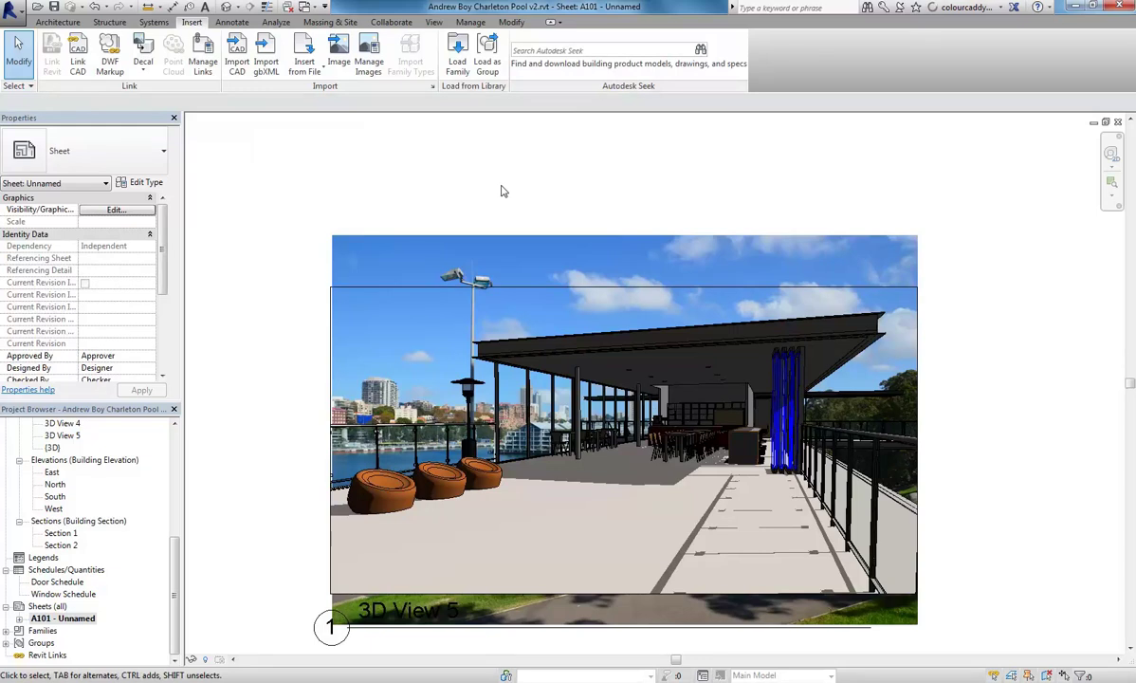
pyautogui.click(488, 242)
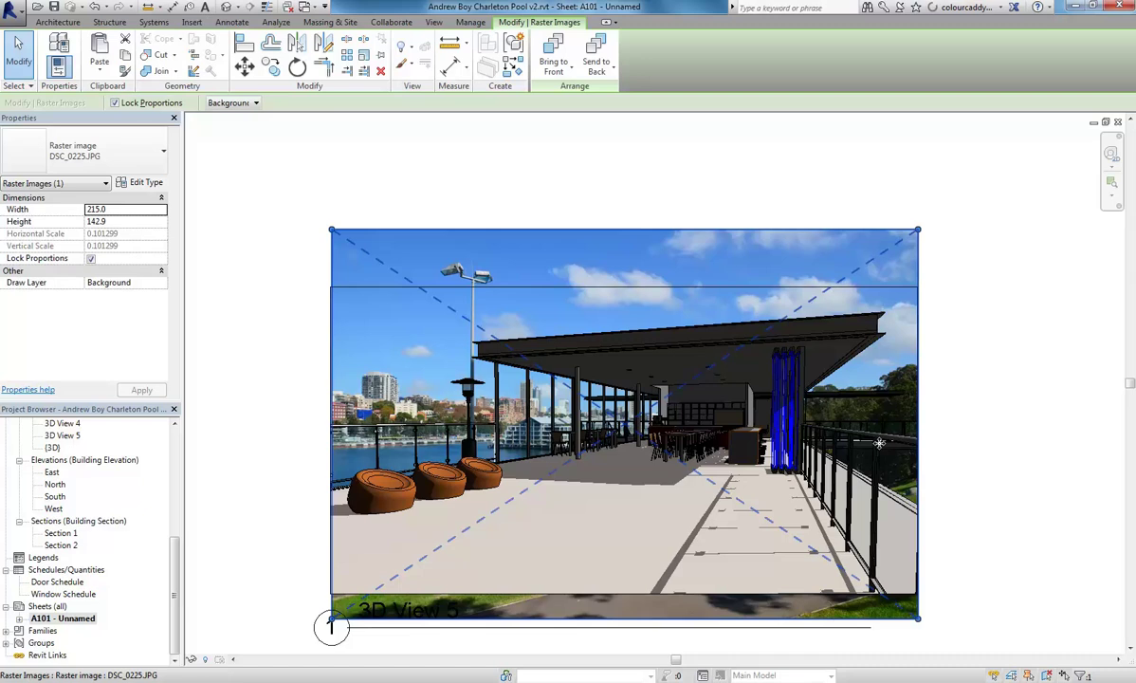
pyautogui.click(687, 424)
pyautogui.rightClick(686, 424)
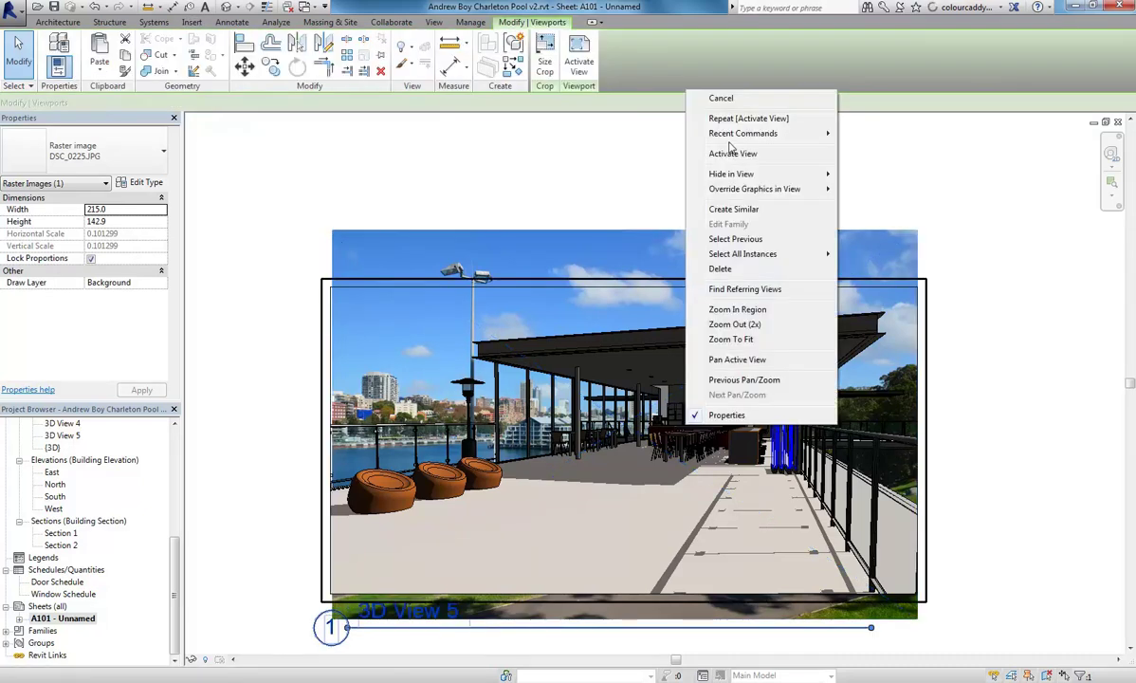
pyautogui.click(697, 153)
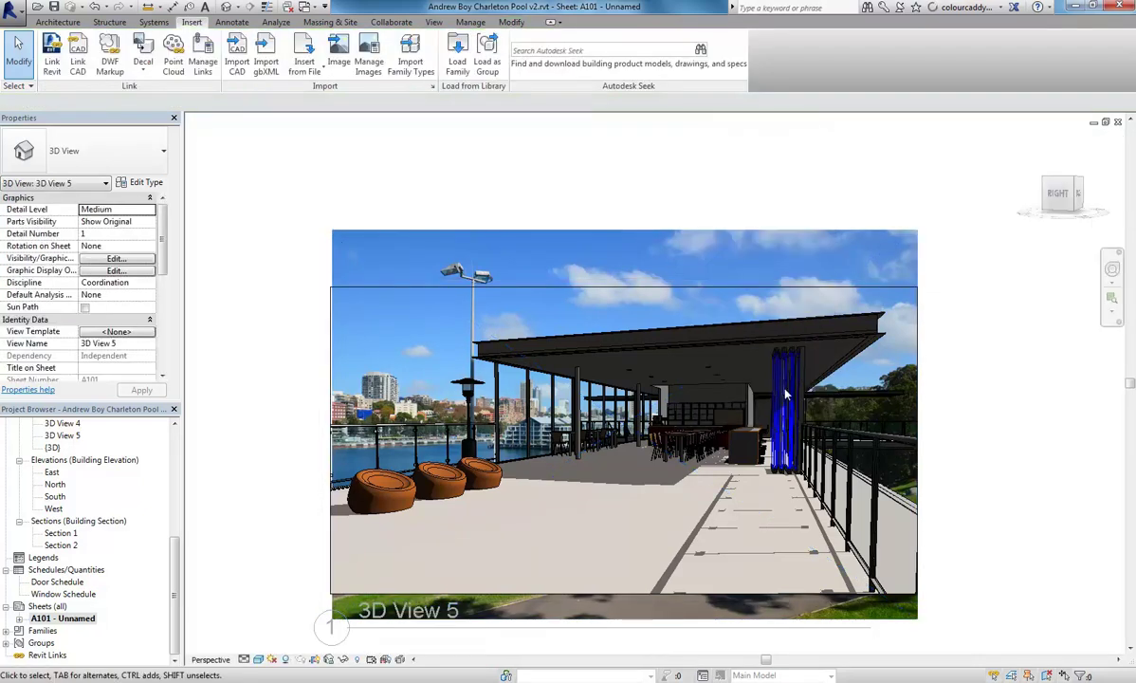
# Step: Turn the camera with the navigation wheel's Look so the model lines up with the photo
pyautogui.click(1111, 269)
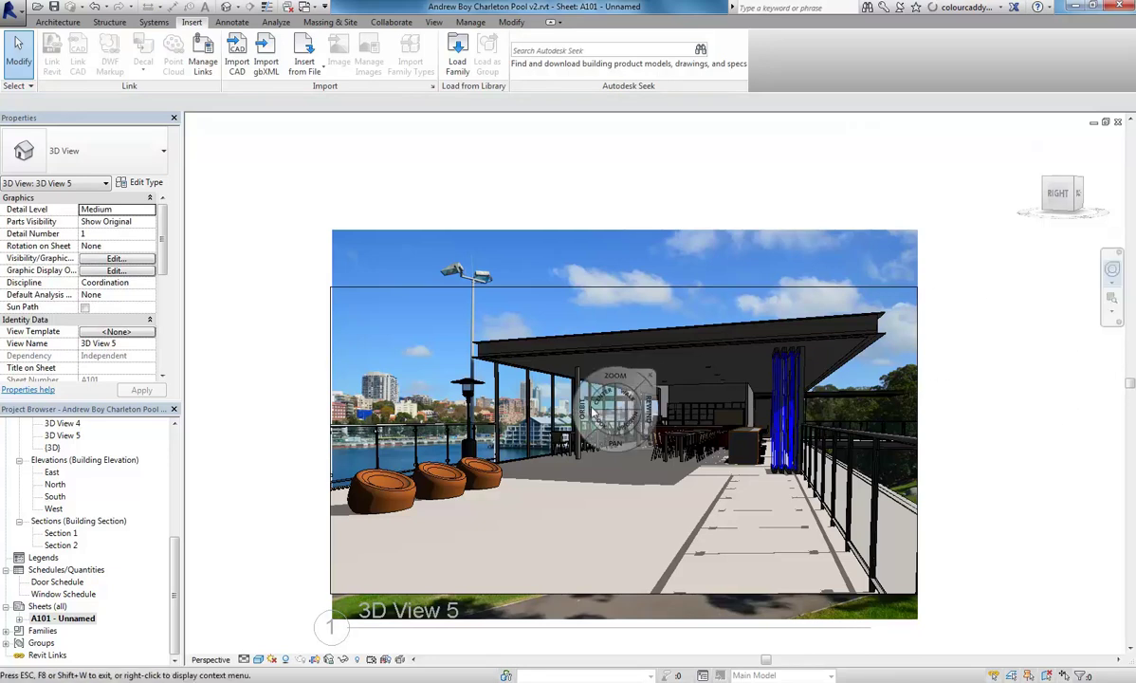
pyautogui.moveTo(599, 421); pyautogui.dragTo(594, 470)
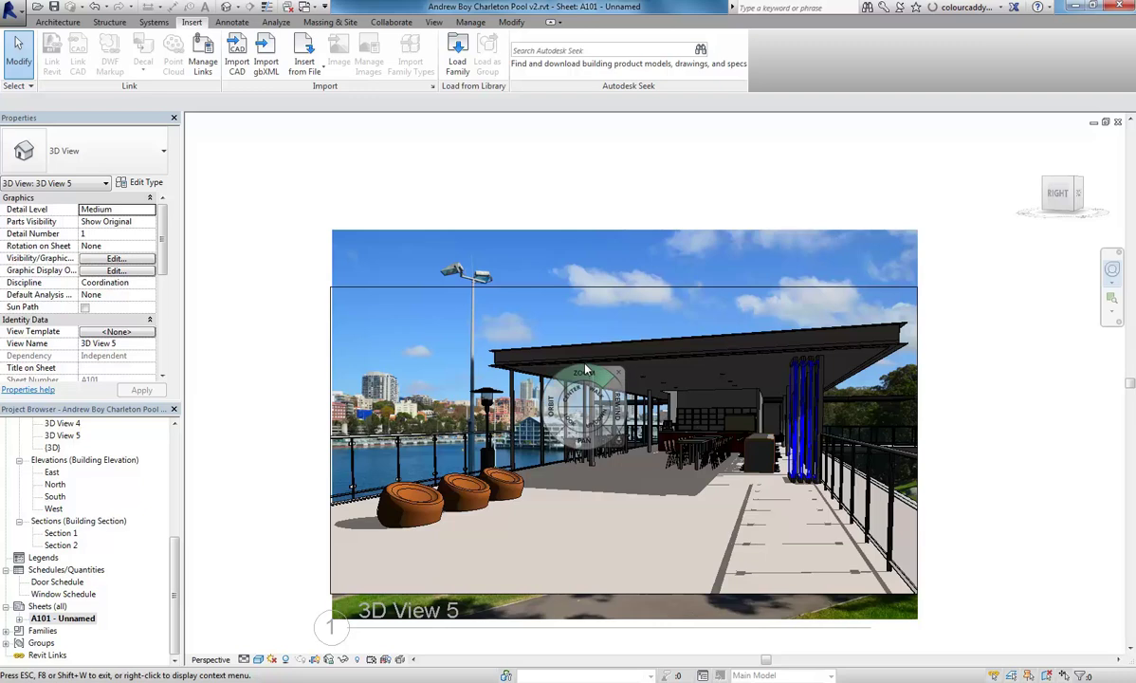
pyautogui.click(618, 364)
# Step: Deactivate the viewport to return to sheet level on A101
pyautogui.rightClick(600, 291)
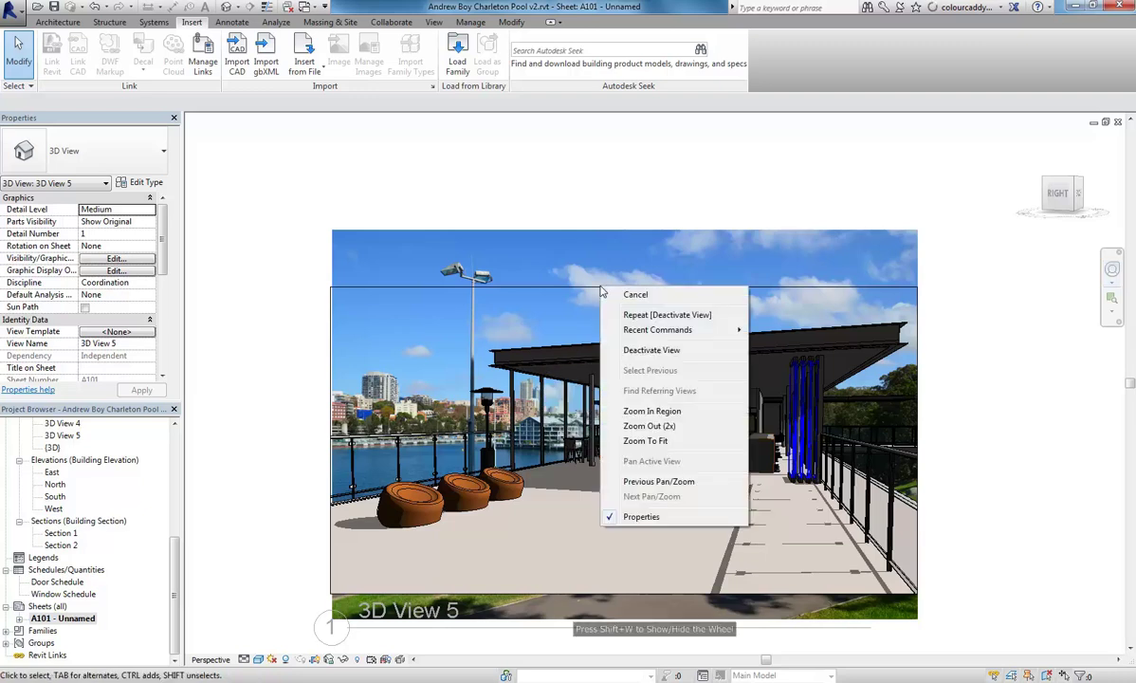
pyautogui.click(609, 350)
pyautogui.moveTo(336, 202); pyautogui.dragTo(392, 218, button='middle')
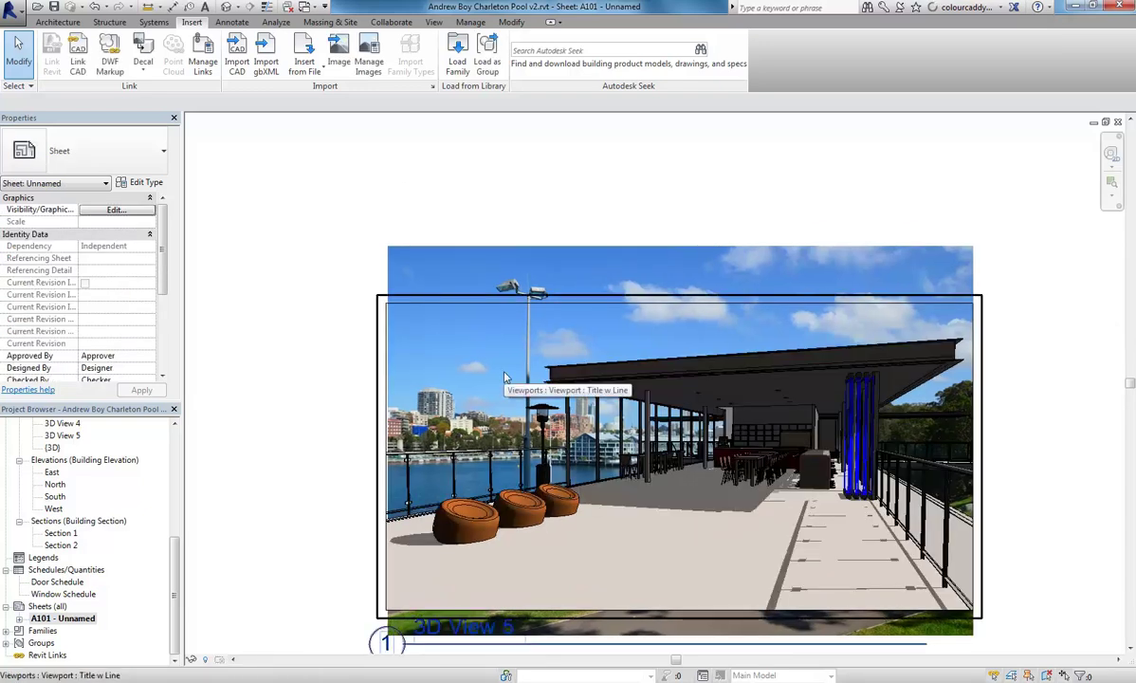
pyautogui.click(514, 313)
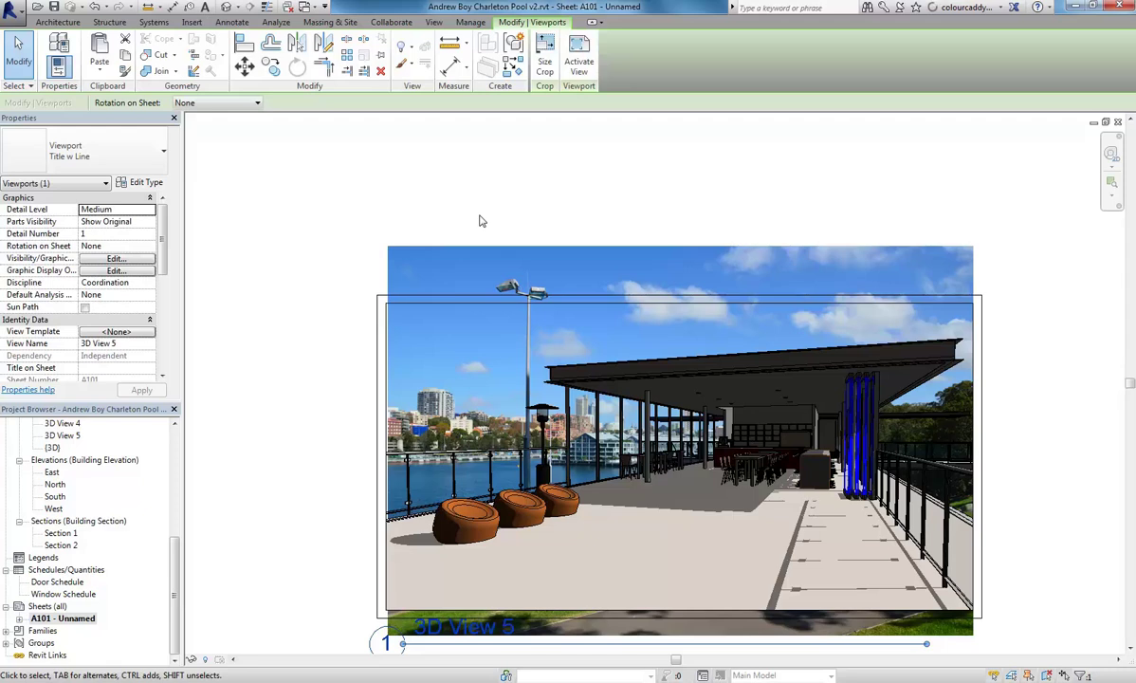
pyautogui.click(482, 218)
# Step: Pan and zoom around sheet A101 to bring its border into view
pyautogui.scroll(-3, 482, 218)
pyautogui.moveTo(365, 292); pyautogui.dragTo(400, 316, button='middle')
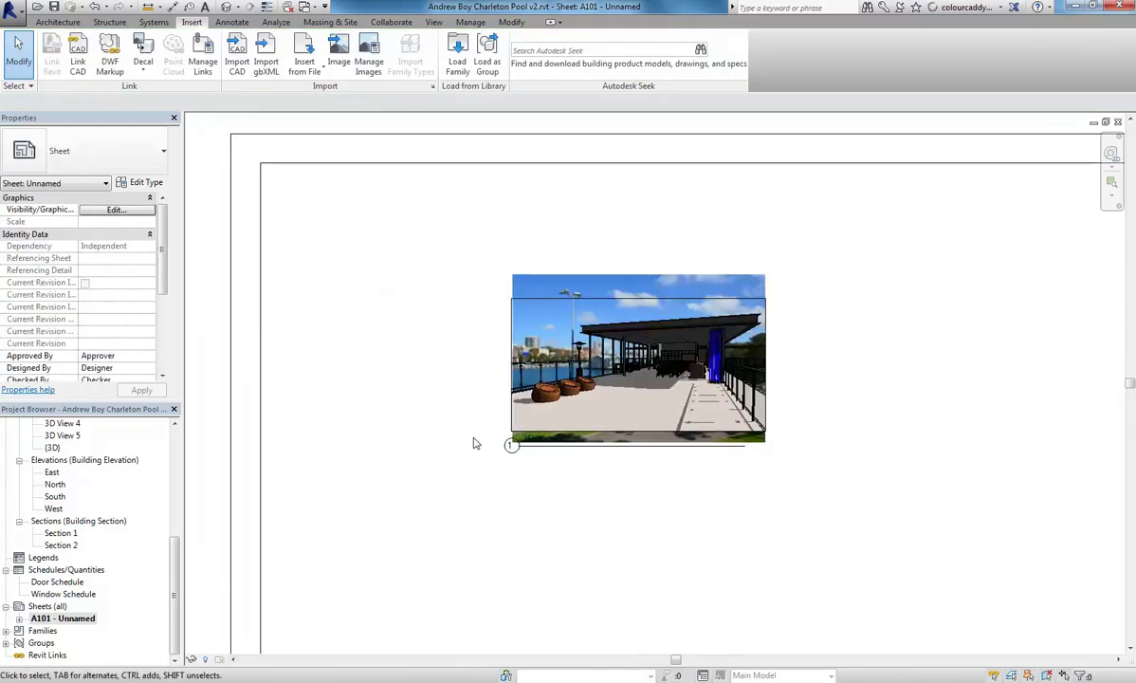
pyautogui.rightClick(435, 370)
pyautogui.click(456, 374)
pyautogui.scroll(1, 416, 319)
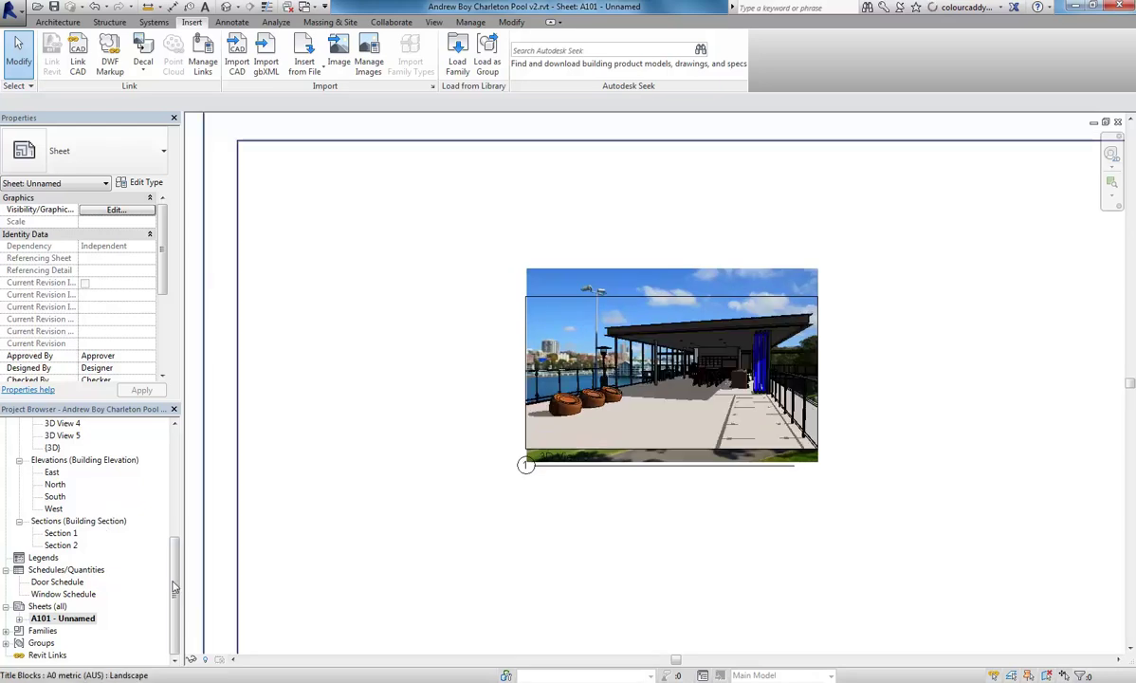
pyautogui.scroll(1, 172, 560)
pyautogui.moveTo(172, 560); pyautogui.dragTo(173, 519)
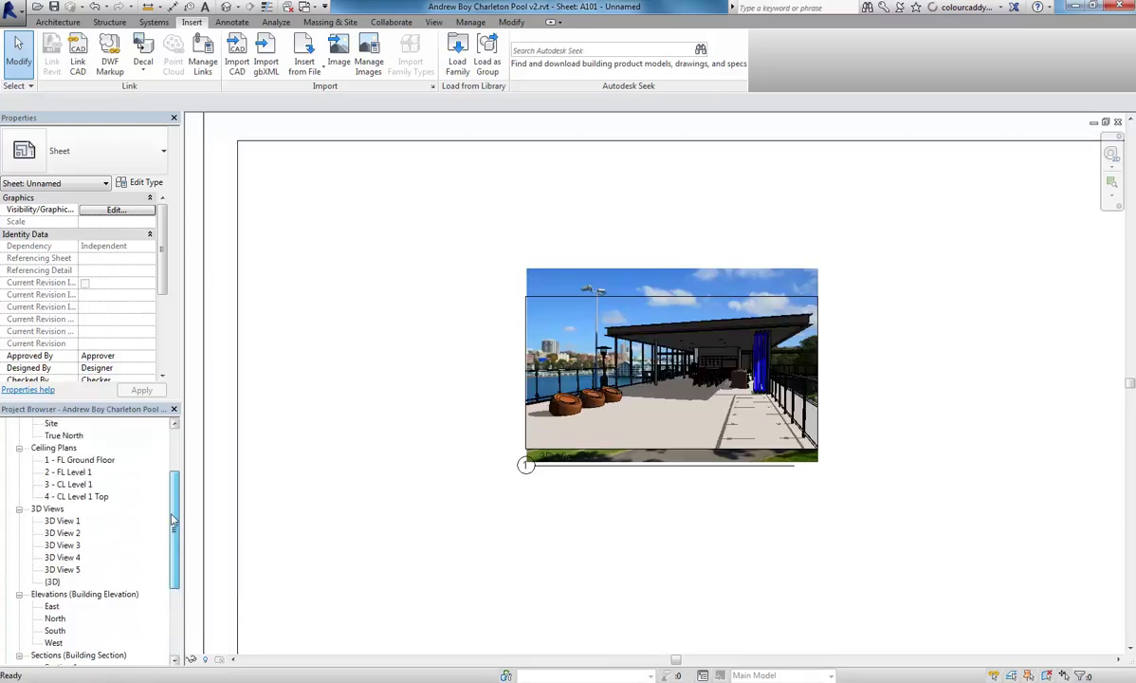
# Step: Open 3D View 5 from the Project Browser and show its Rendering dialog beside the model
pyautogui.click(64, 570)
pyautogui.doubleClick(65, 569)
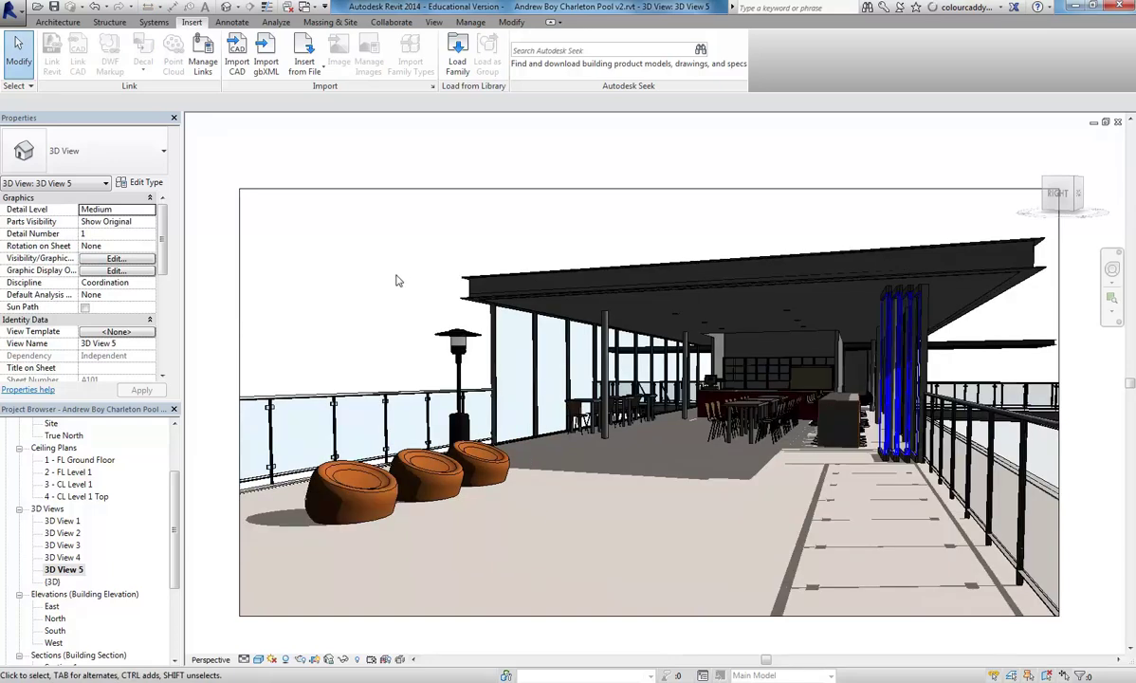
pyautogui.click(300, 660)
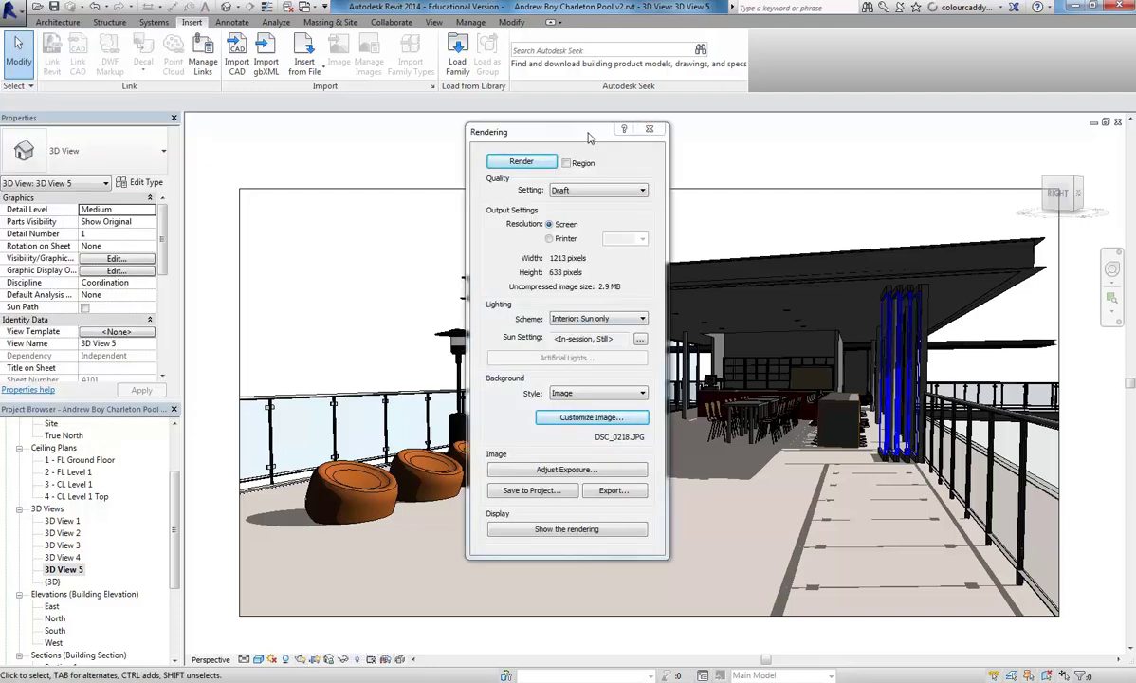
pyautogui.moveTo(589, 134); pyautogui.dragTo(212, 107)
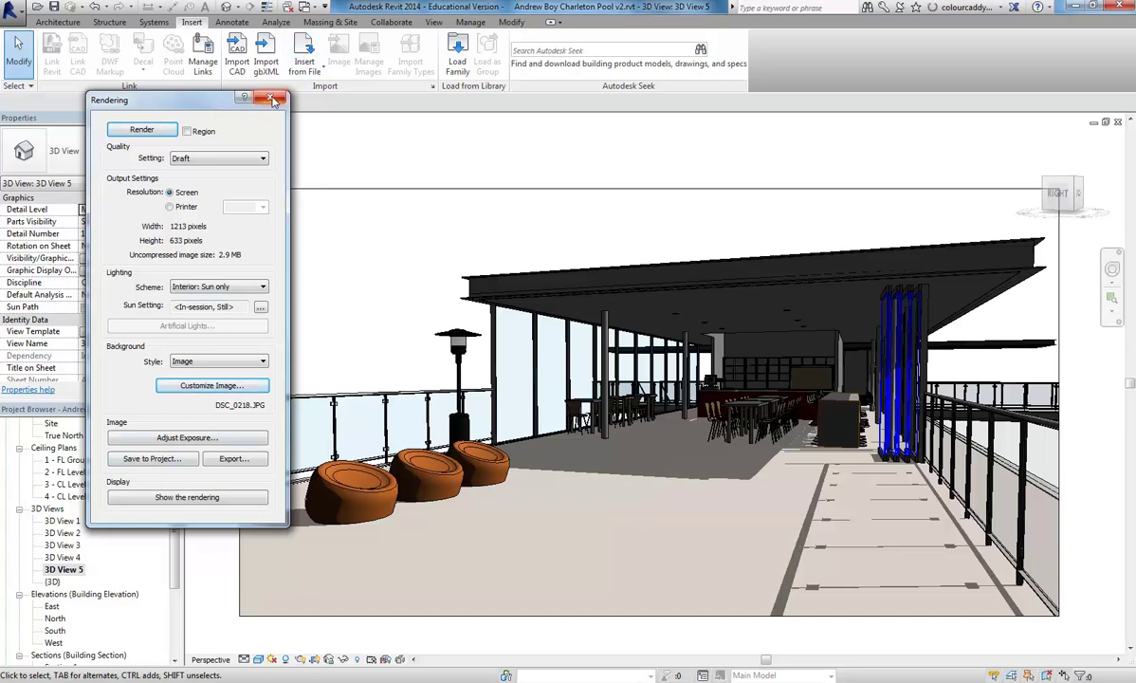
# Step: Set DSC_0225.JPG as the rendering background image
pyautogui.click(212, 386)
pyautogui.click(597, 115)
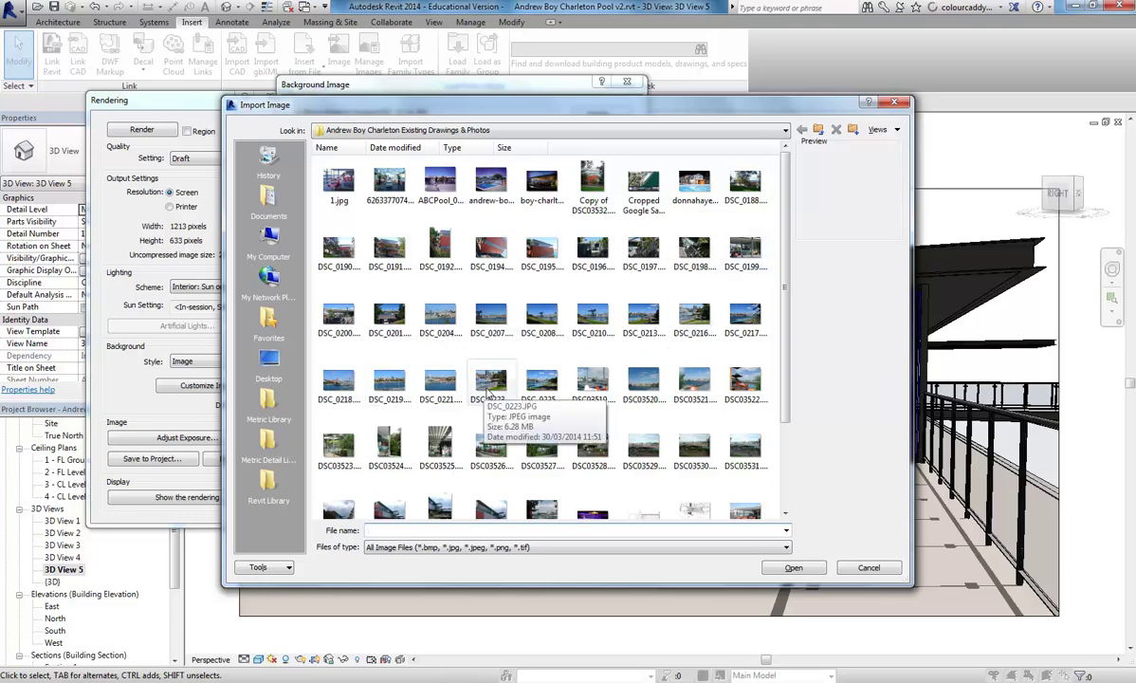
pyautogui.click(542, 396)
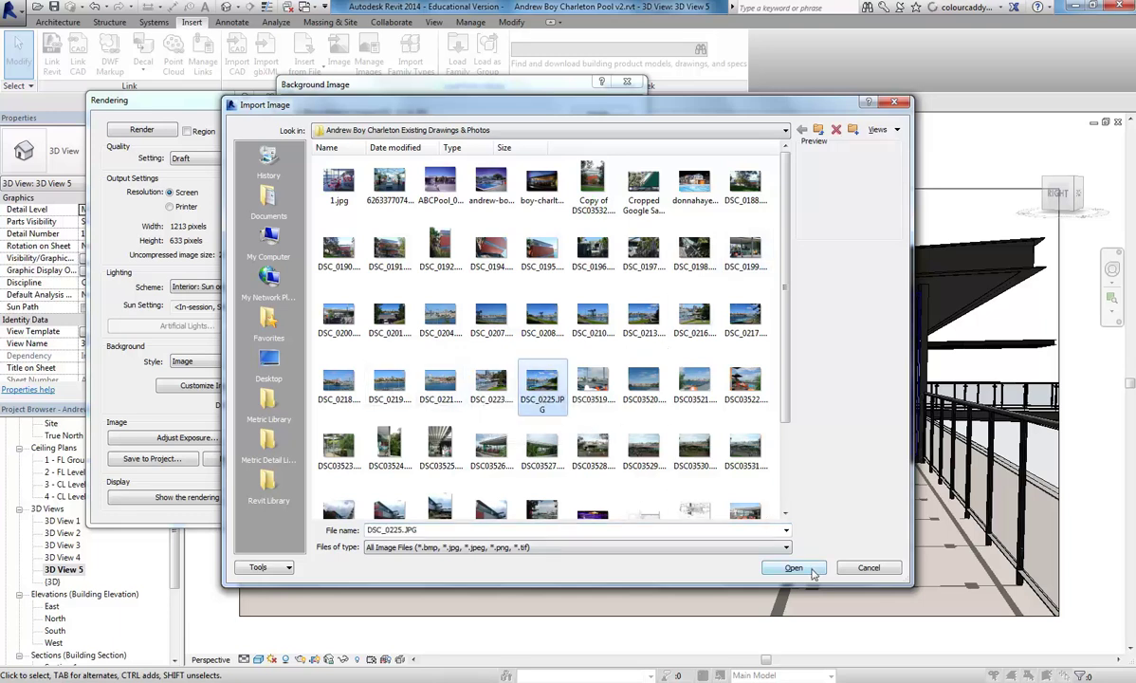
pyautogui.click(868, 567)
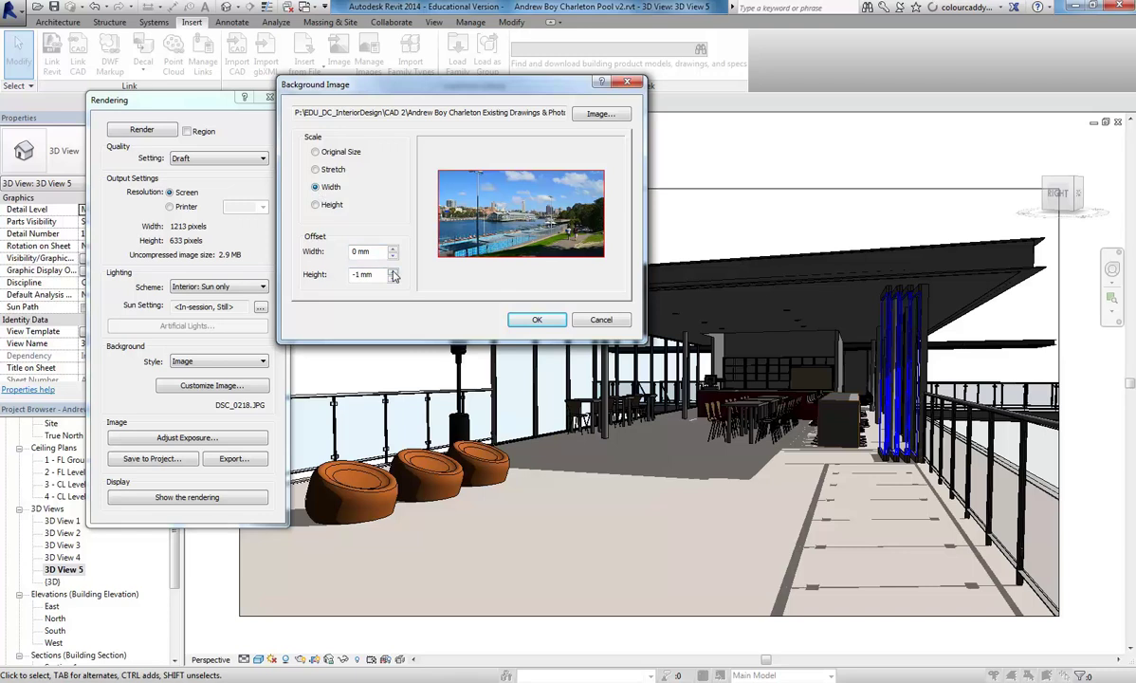
# Step: Raise the background image's height offset, confirm it, and close the Rendering dialog
pyautogui.click(393, 277)
pyautogui.click(536, 319)
pyautogui.click(269, 98)
pyautogui.scroll(-5, 167, 457)
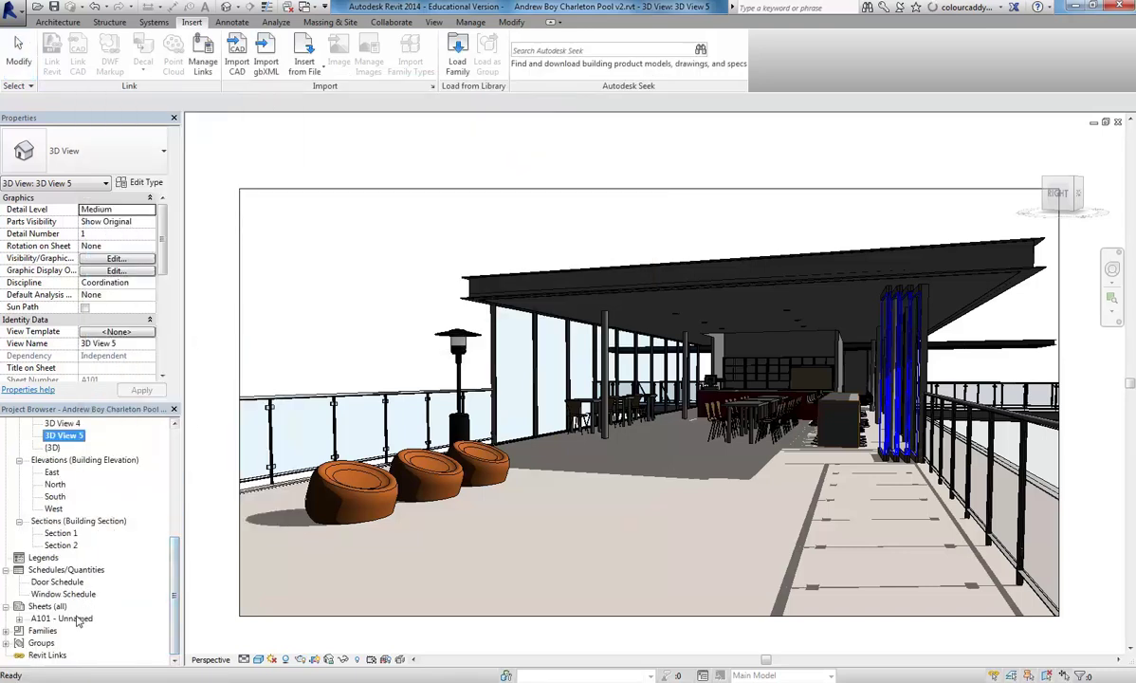
pyautogui.doubleClick(62, 618)
pyautogui.scroll(2, 607, 406)
pyautogui.scroll(2, 595, 365)
pyautogui.moveTo(592, 351); pyautogui.dragTo(529, 371, button='middle')
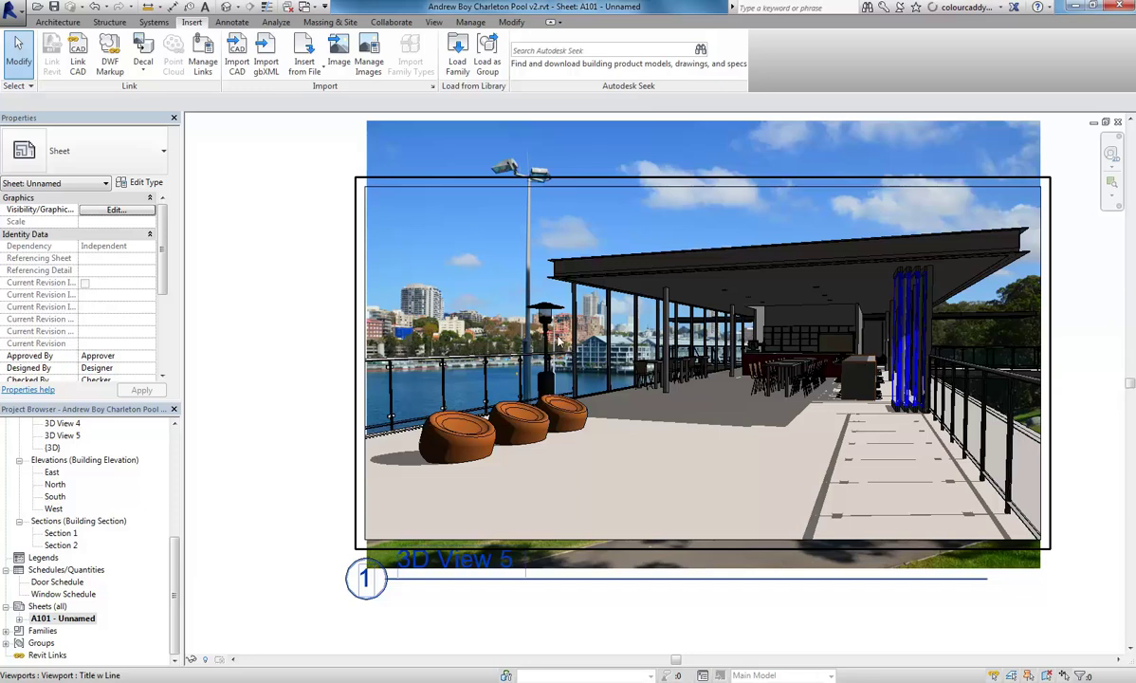
pyautogui.press('Escape')
pyautogui.doubleClick(61, 435)
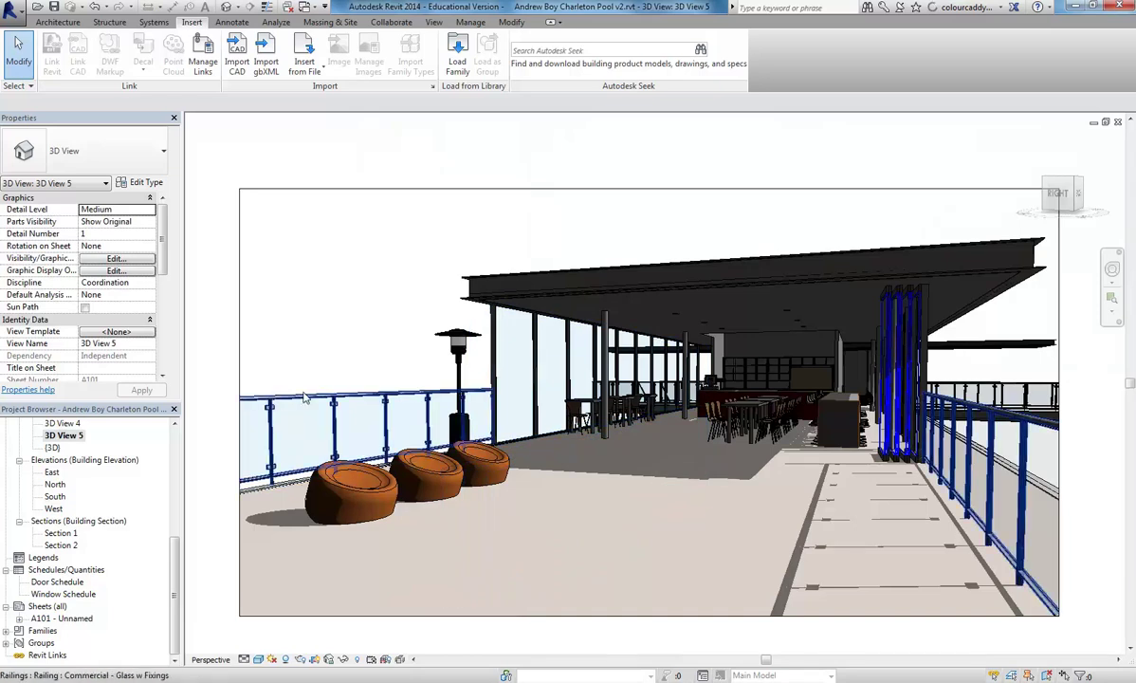
# Step: Render 3D View 5 in Draft with Interior: Sun only lighting, then close the Rendering dialog
pyautogui.click(300, 660)
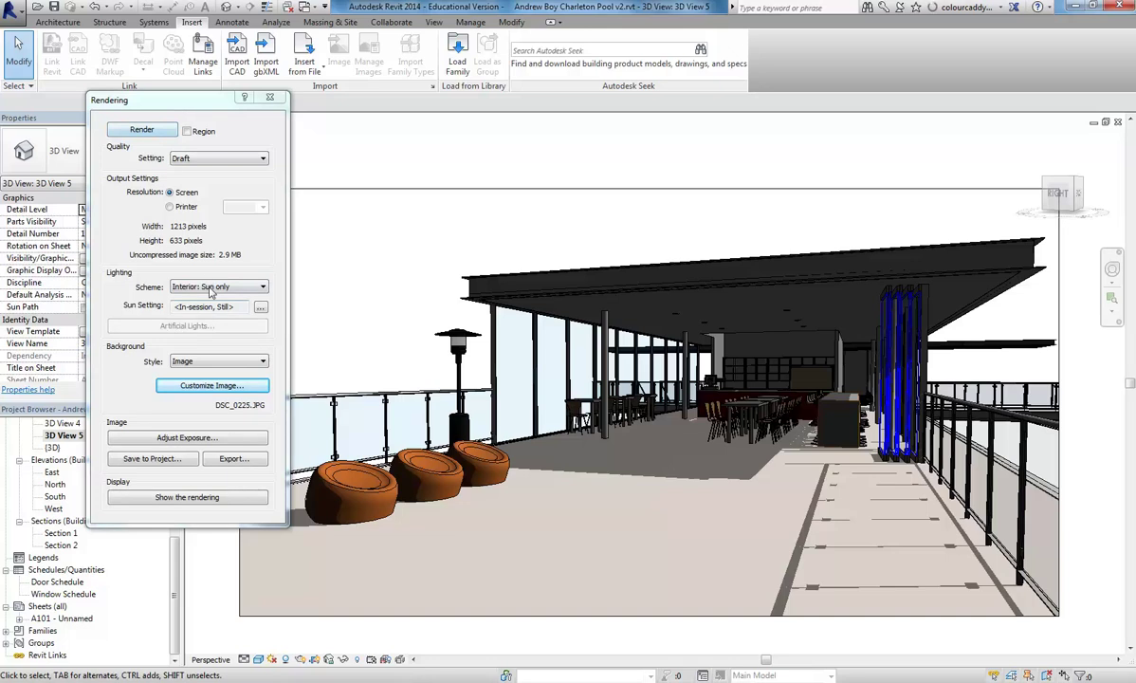
pyautogui.click(211, 286)
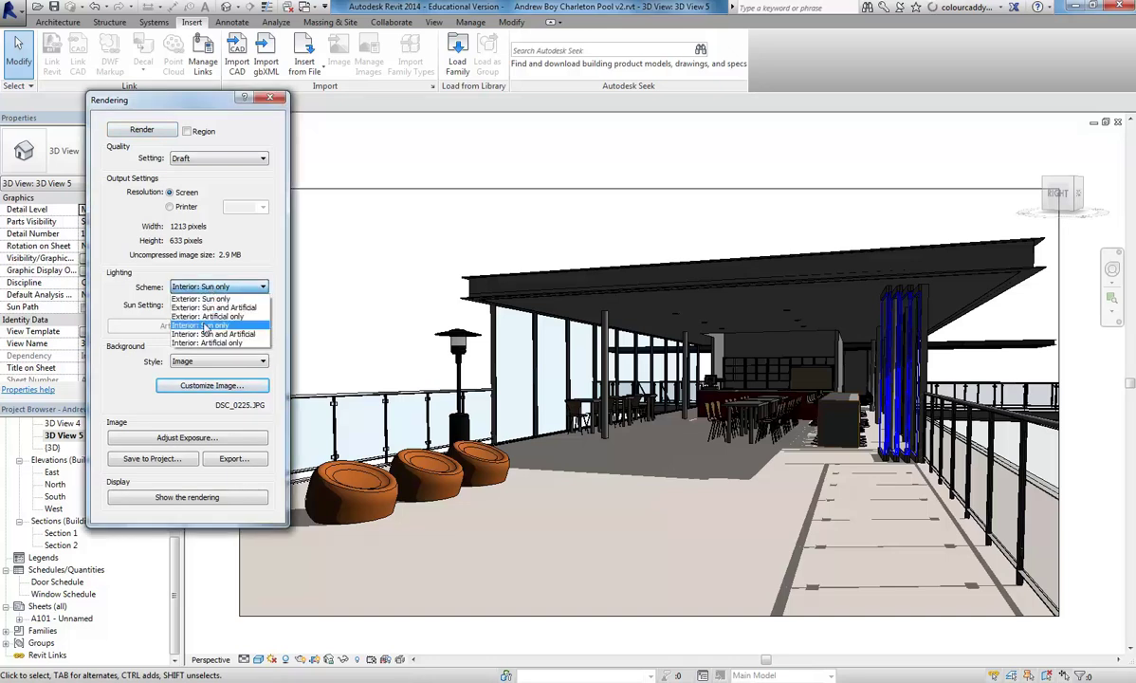
pyautogui.click(210, 248)
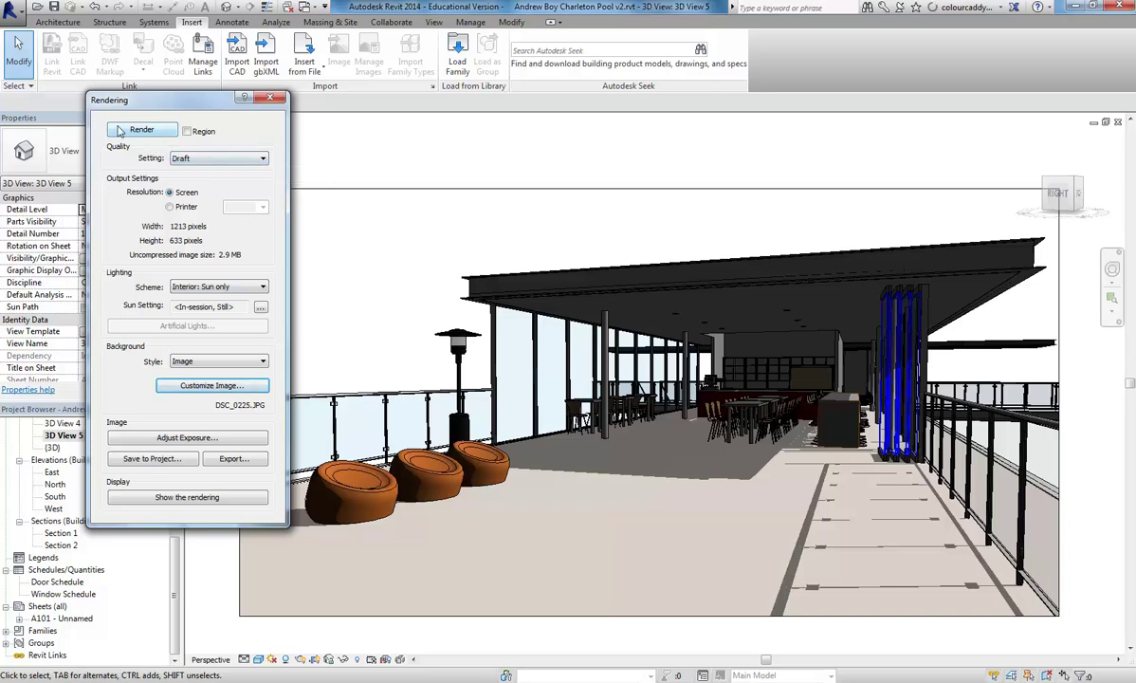
pyautogui.click(118, 130)
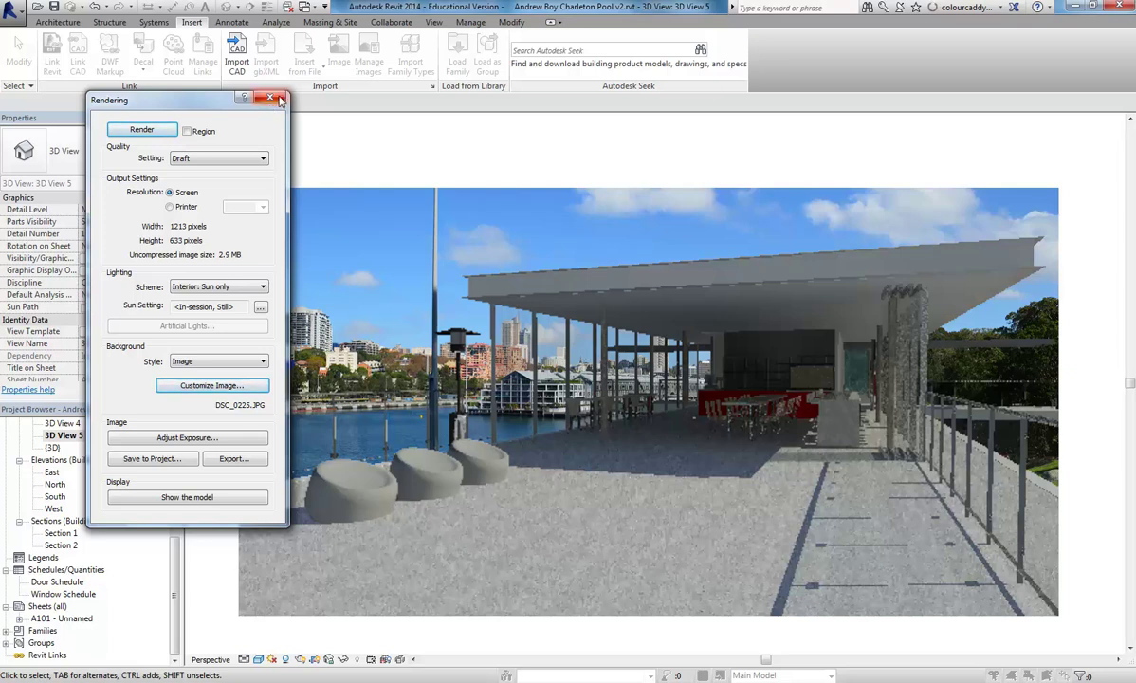
pyautogui.click(270, 99)
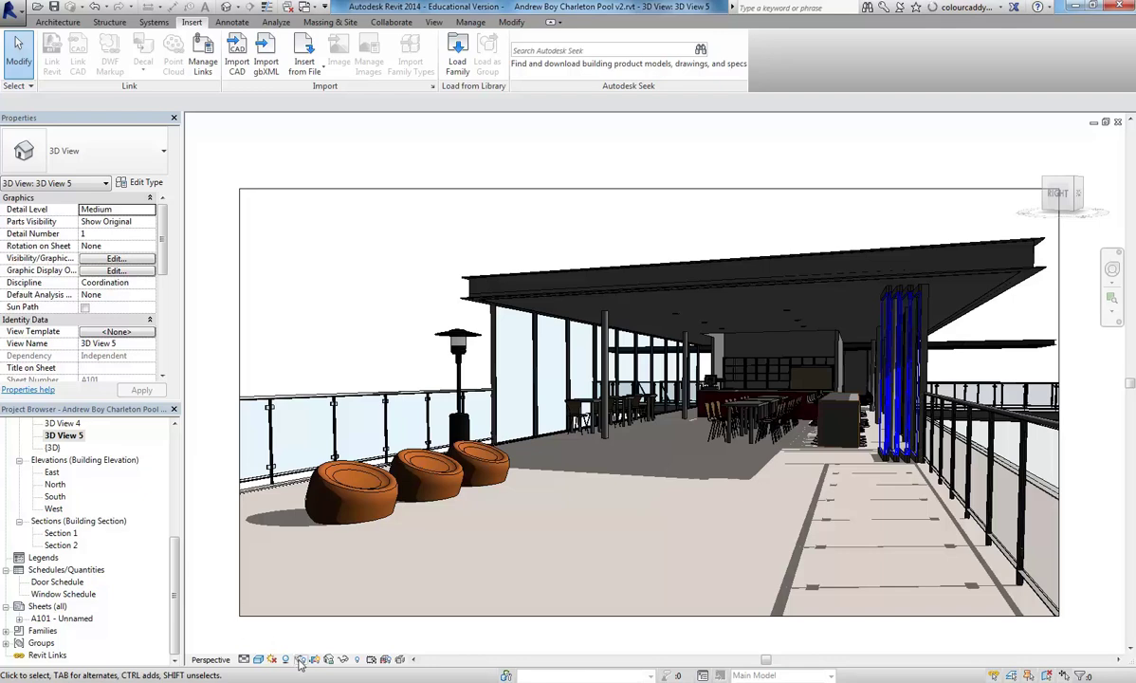
pyautogui.click(299, 658)
# Step: Display the finished Draft render against the DSC_0225.JPG harbour photo
pyautogui.click(191, 496)
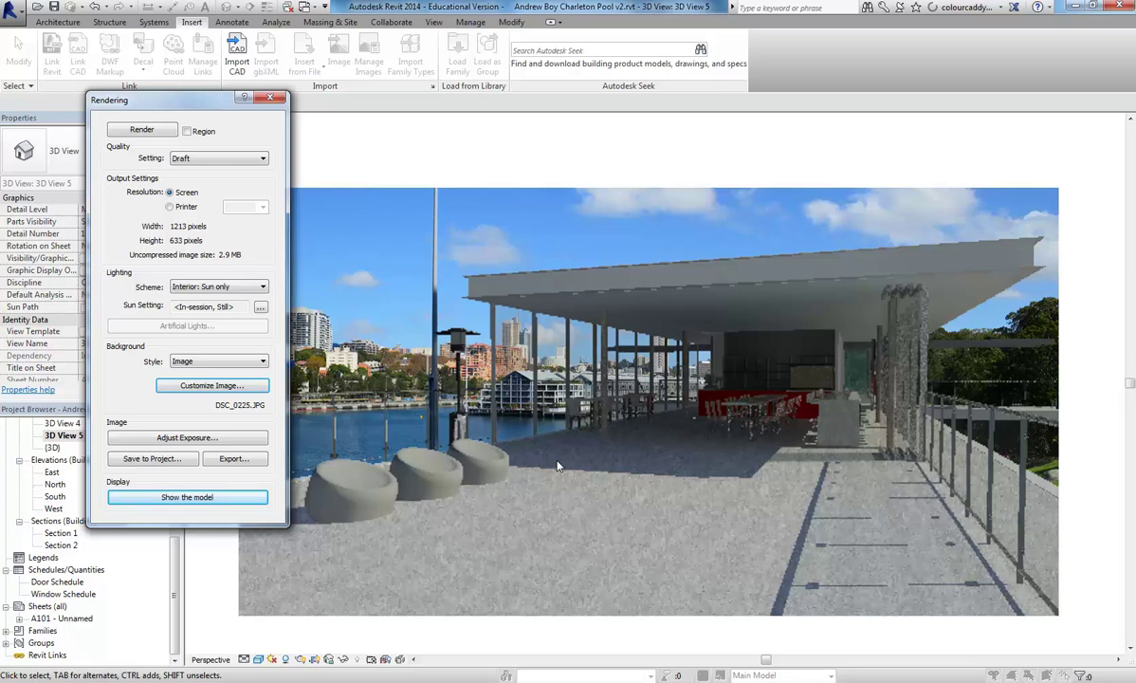
# Step: Restart the Draft render of 3D View 5 from the Rendering dialog
pyautogui.click(582, 585)
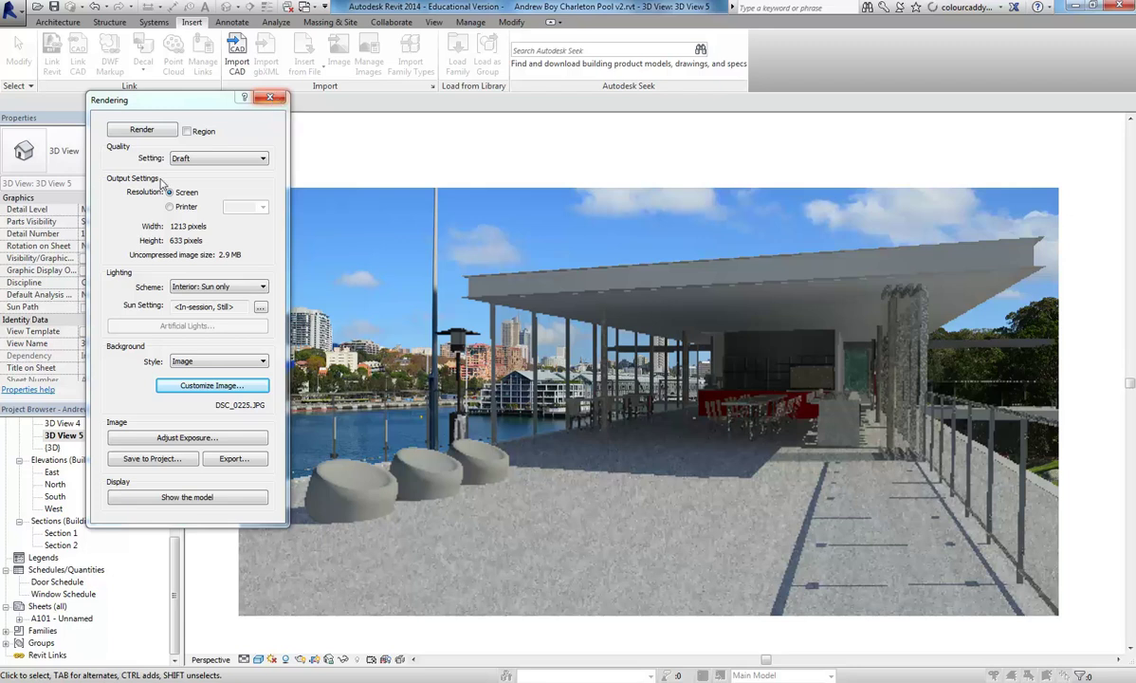
pyautogui.click(141, 129)
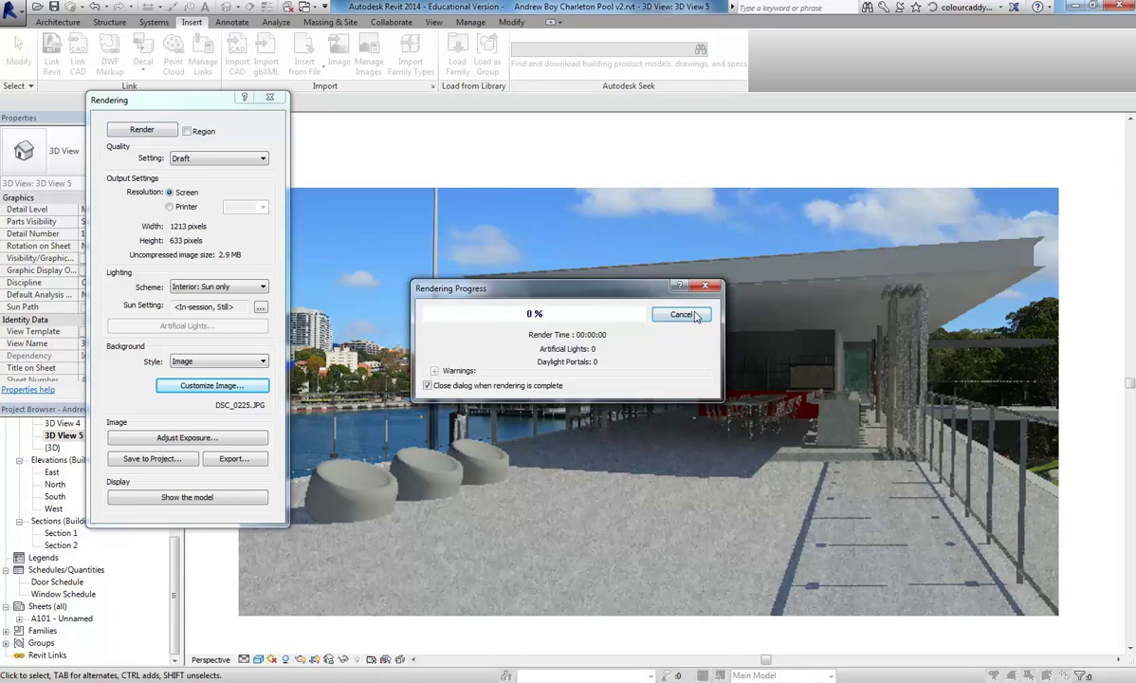